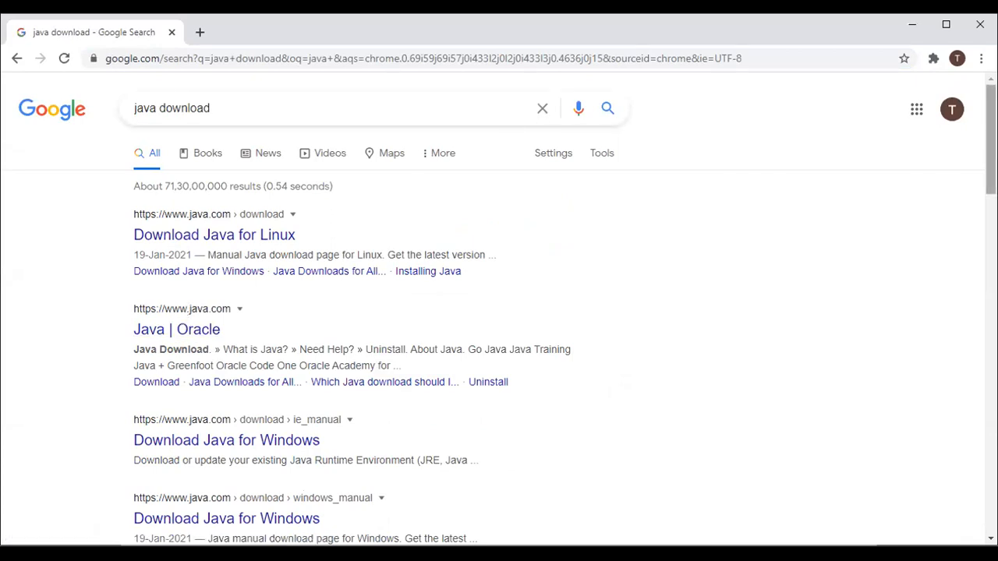
Step: Open Oracle's Java SE Downloads page from the search results and go to the JDK download for Java SE 16
scroll(491, 223, down, 5)
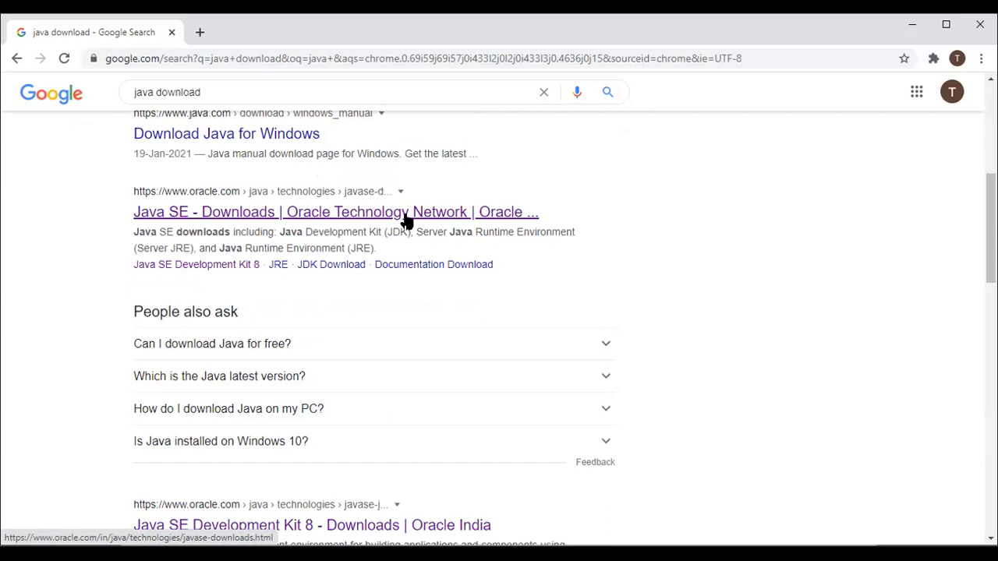
click(407, 220)
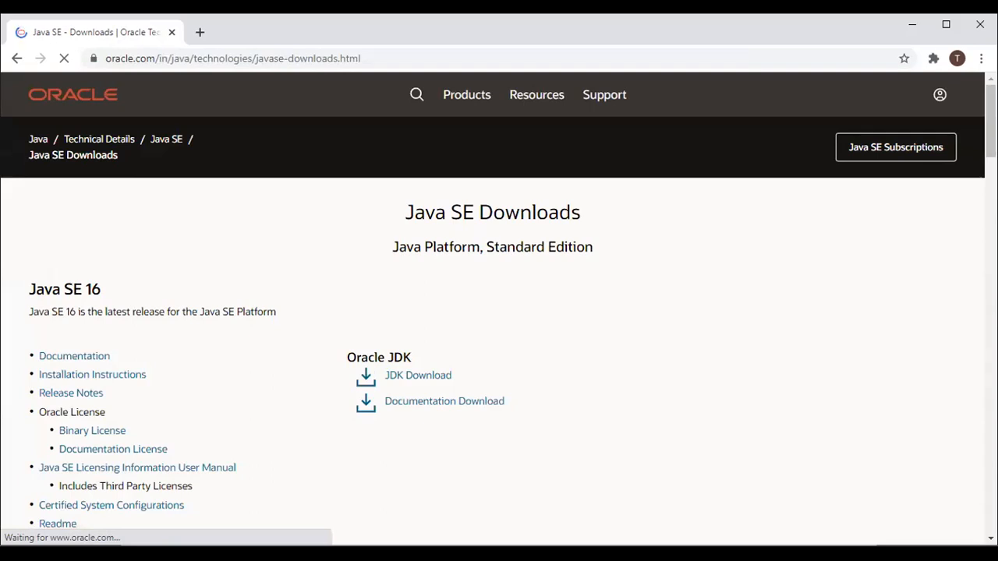
scroll(512, 308, down, 4)
drag(991, 165, 991, 126)
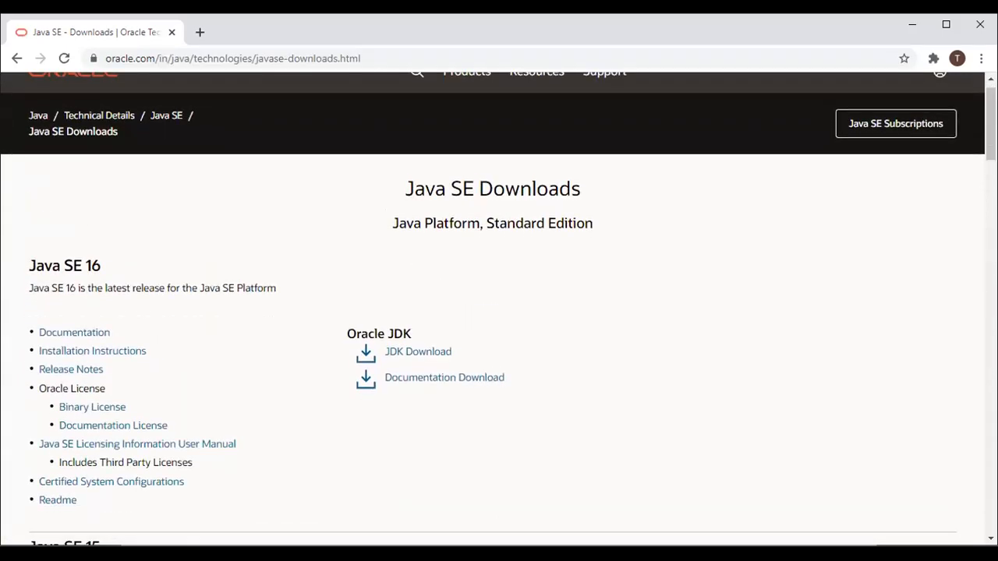
click(425, 357)
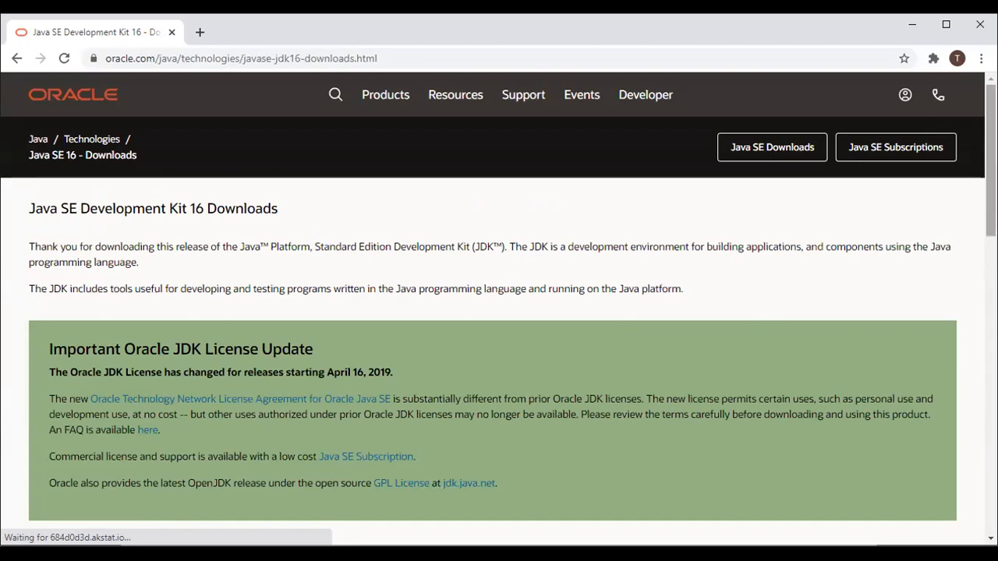
Step: Examine the Java SE Development Kit 16 download table for the installers offered for each operating system
scroll(990, 194, down, 2)
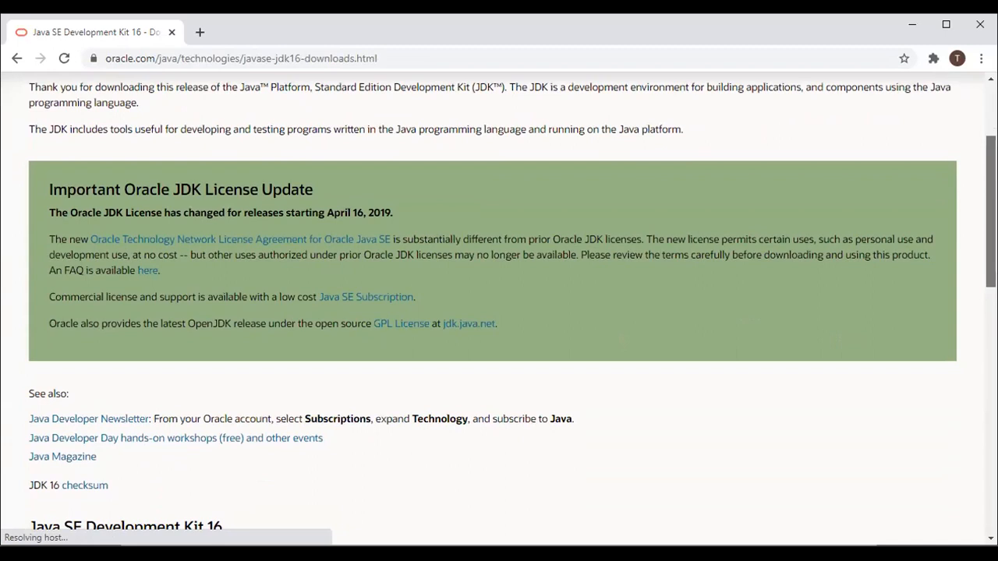
scroll(990, 210, down, 2)
scroll(512, 309, down, 3)
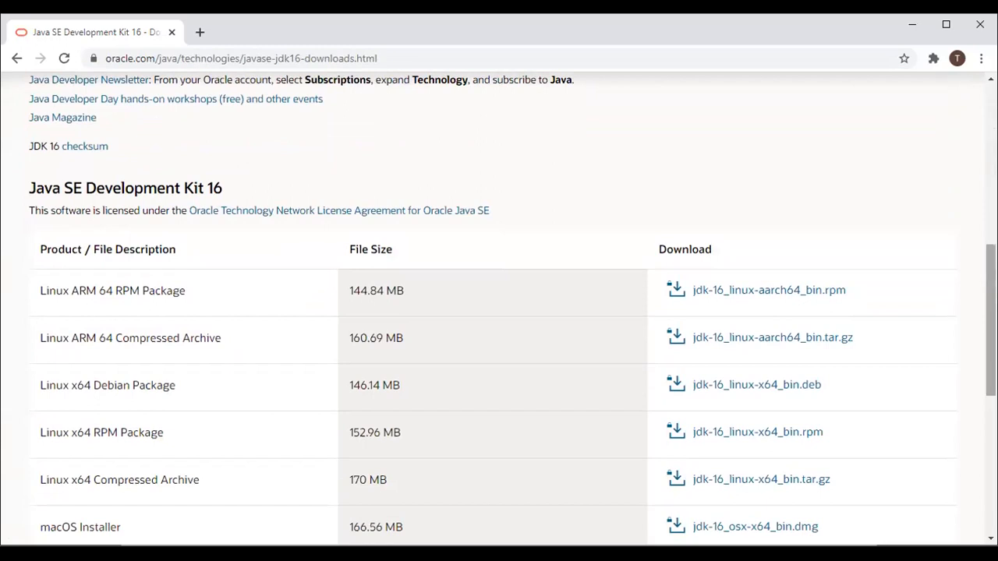
scroll(513, 304, down, 2)
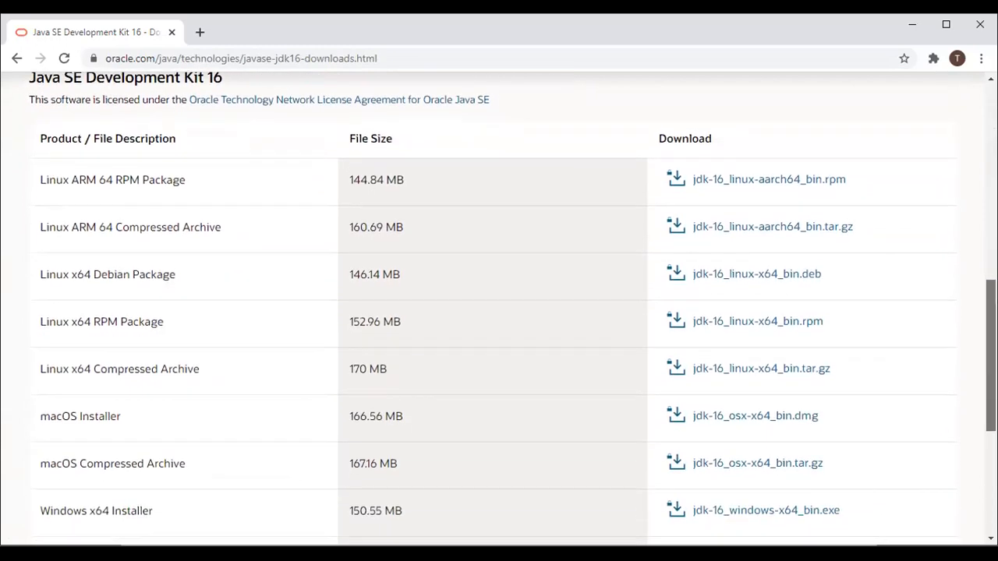
scroll(512, 308, down, 1)
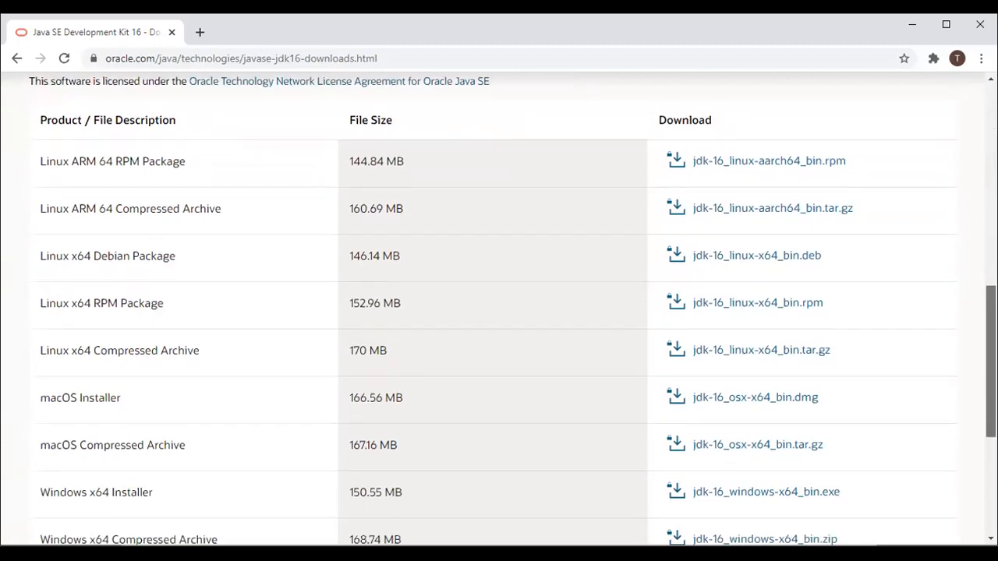
scroll(511, 309, up, 1)
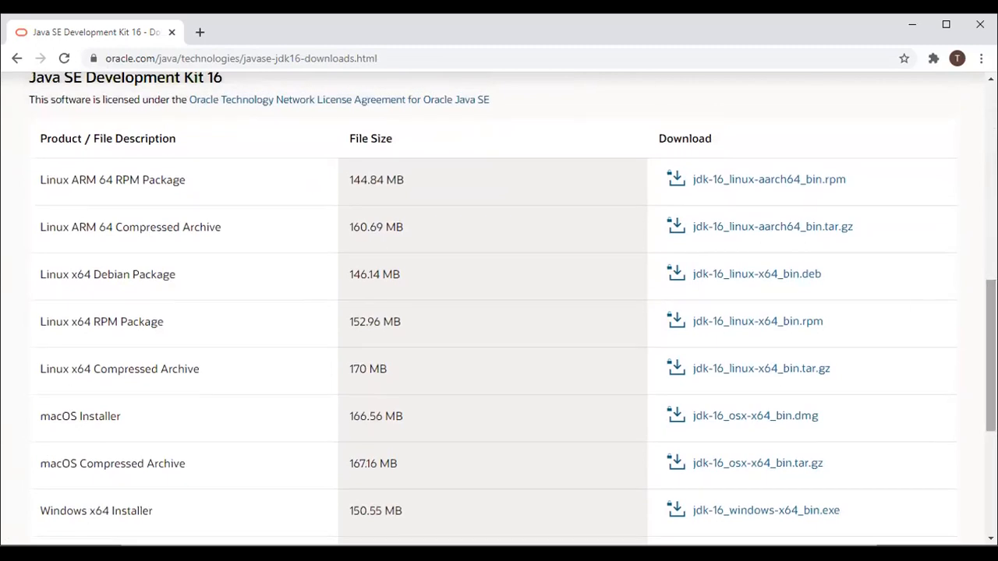
scroll(889, 387, down, 3)
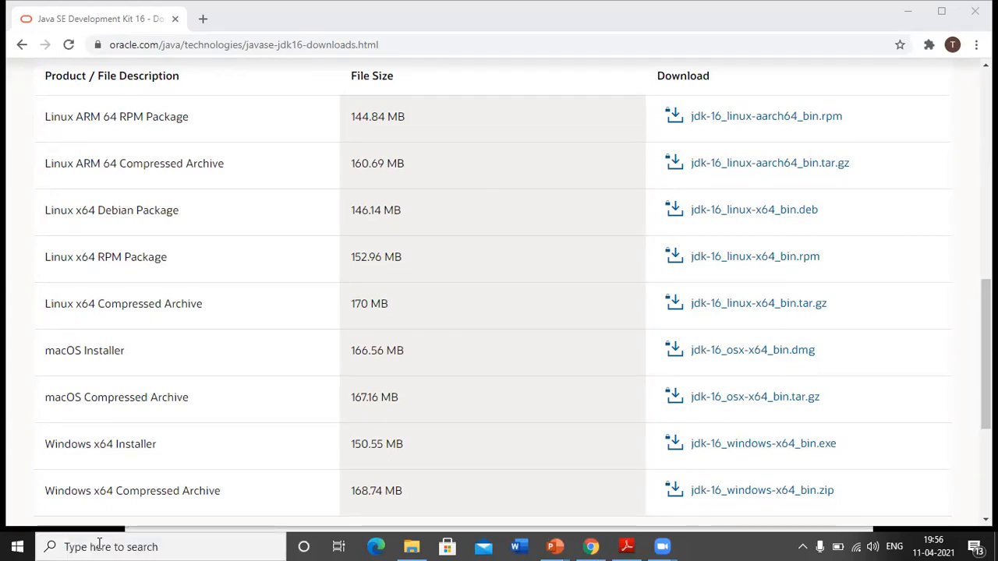
Step: Search Windows for "control" and open Control Panel
click(99, 544)
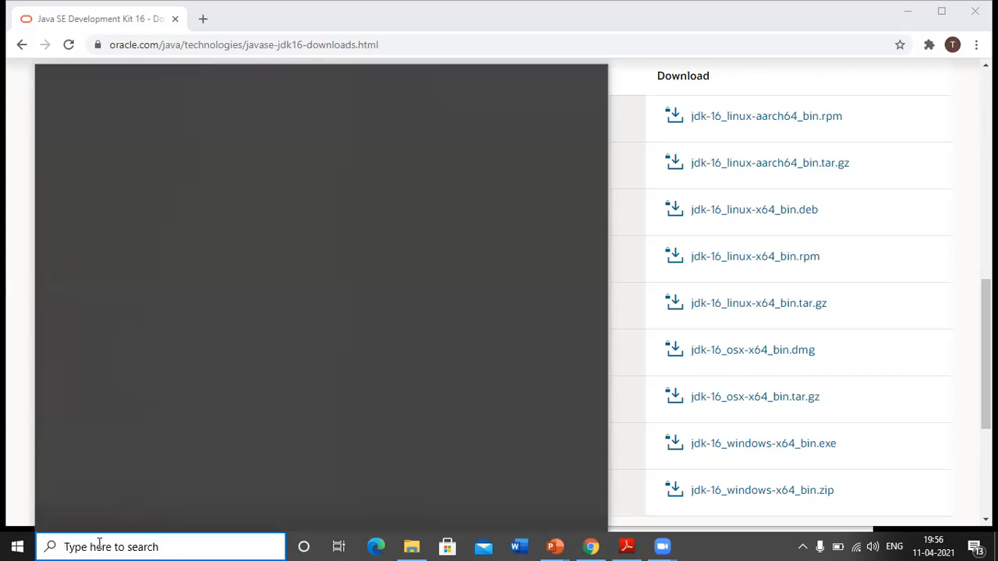
text(cont)
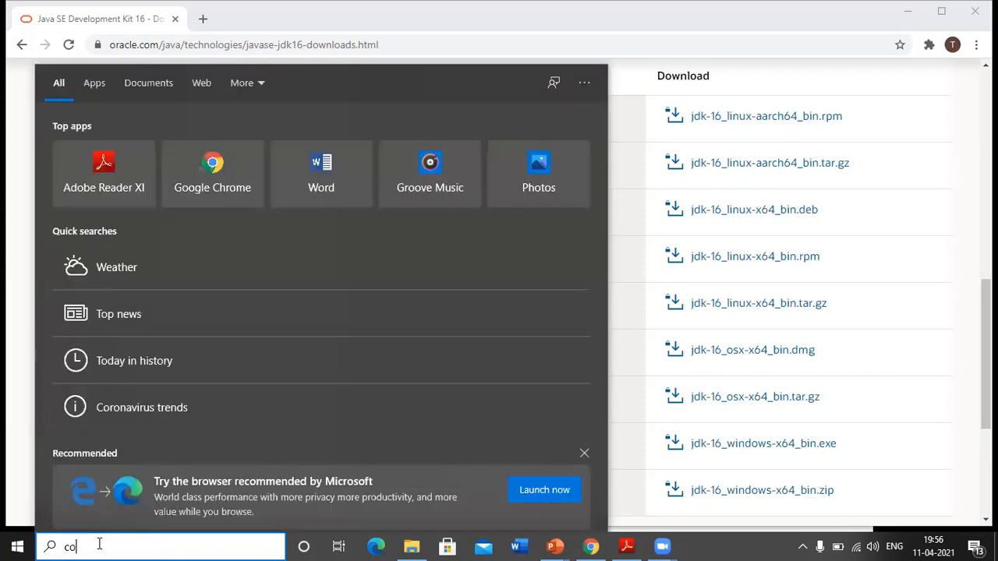
text(rol)
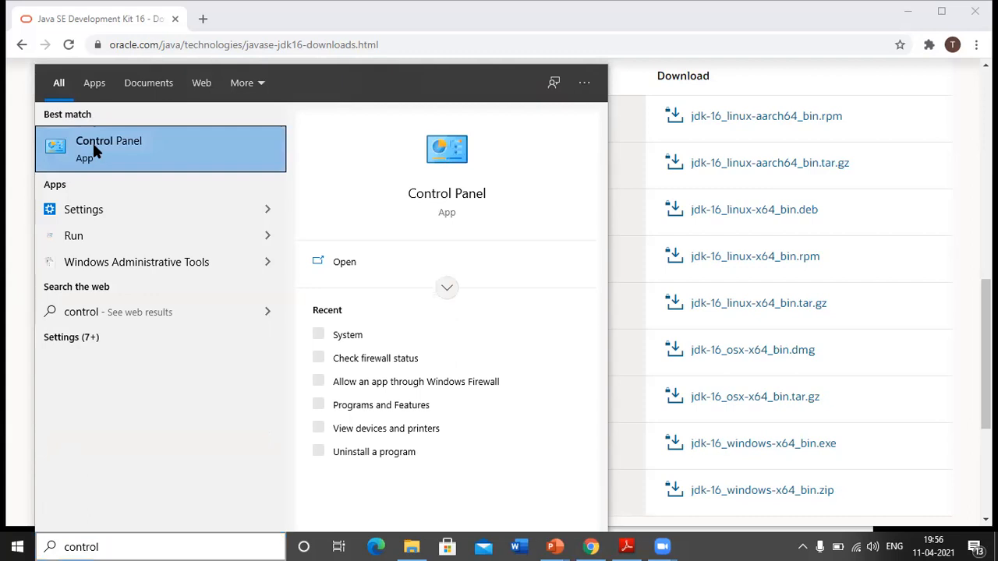
click(93, 142)
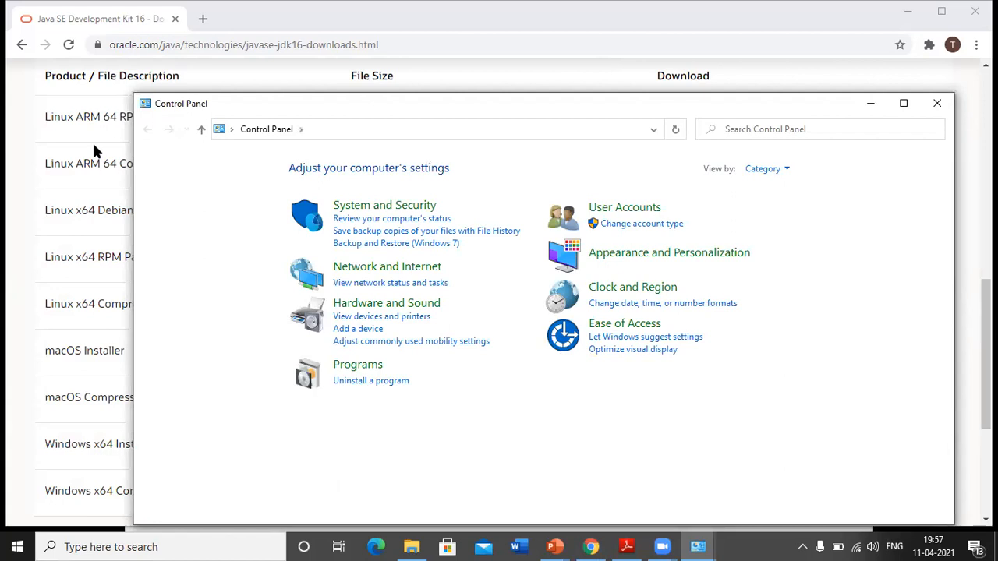
Step: Open the Environment Variables dialog through System and Security, System and the advanced system settings
click(376, 208)
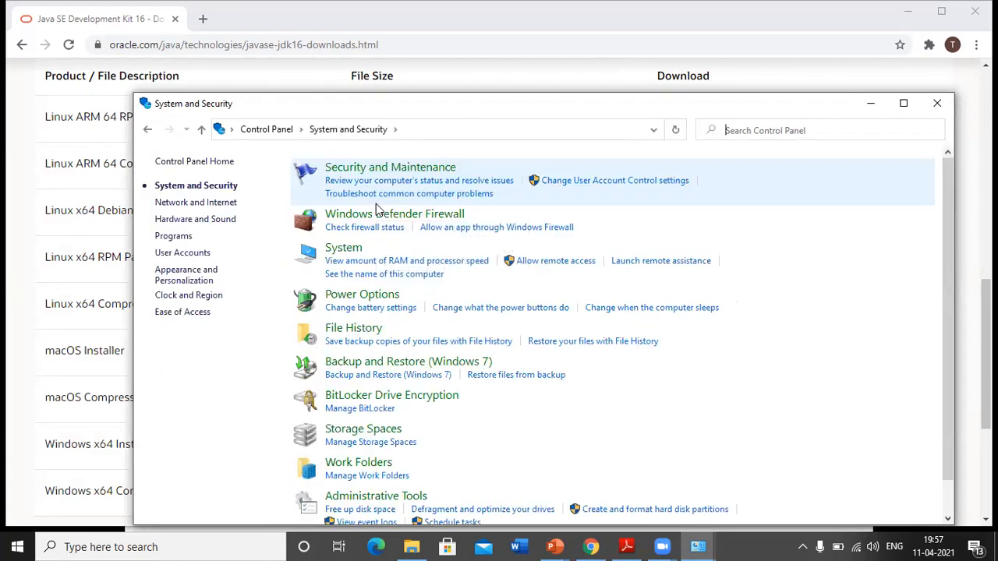
click(346, 250)
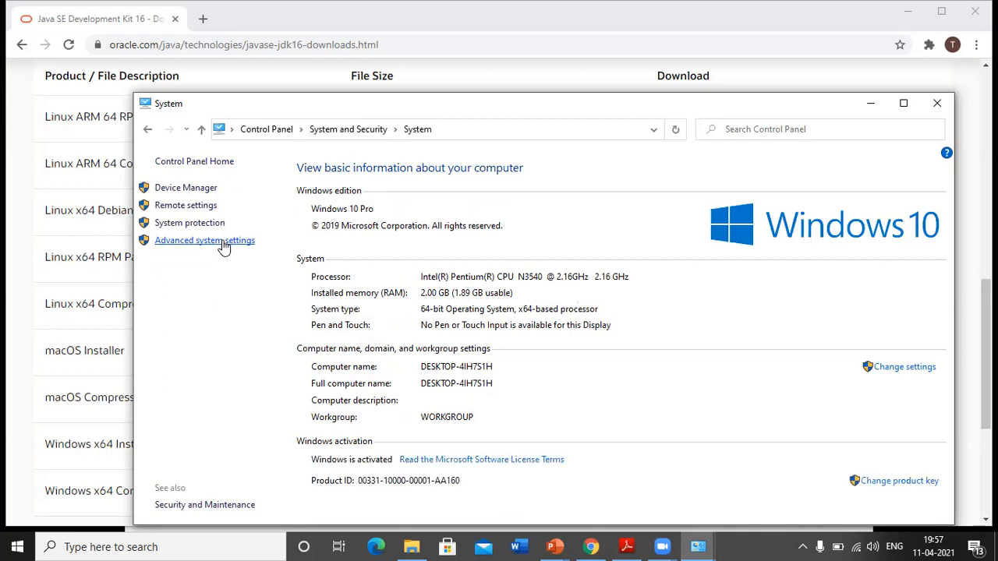
click(223, 241)
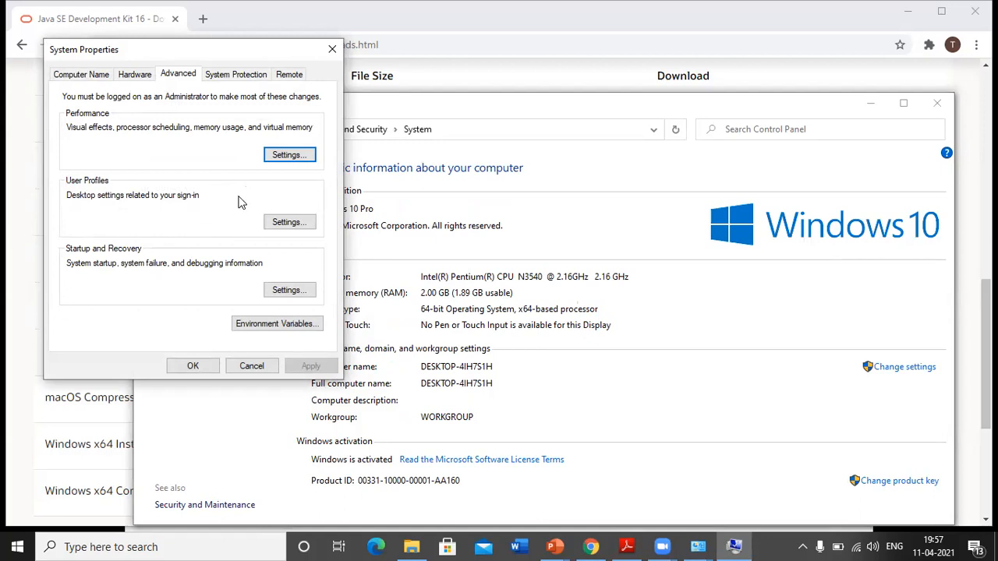
click(284, 328)
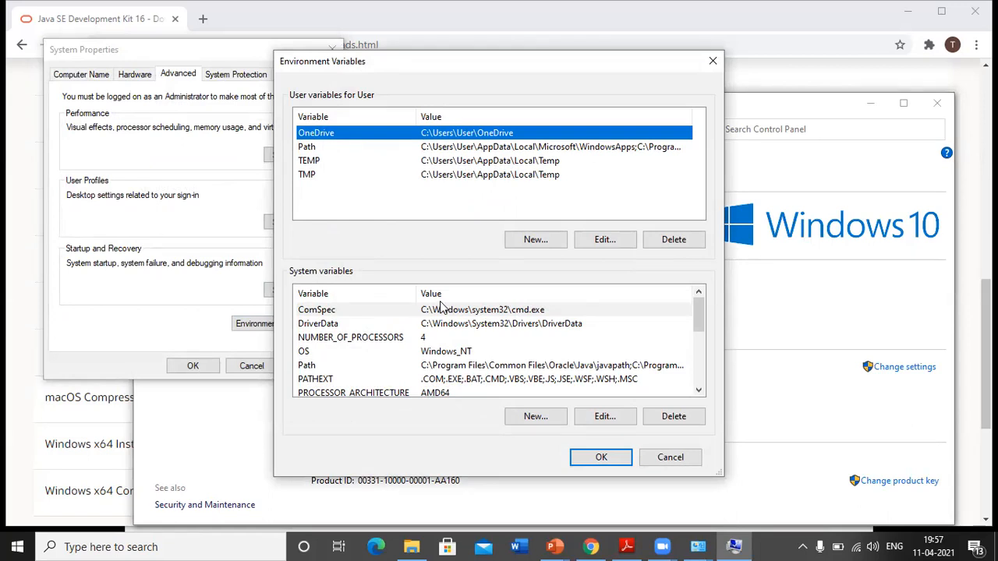
Step: Look at the Path variable among the user and system variables, and open the user Path's entries
click(321, 148)
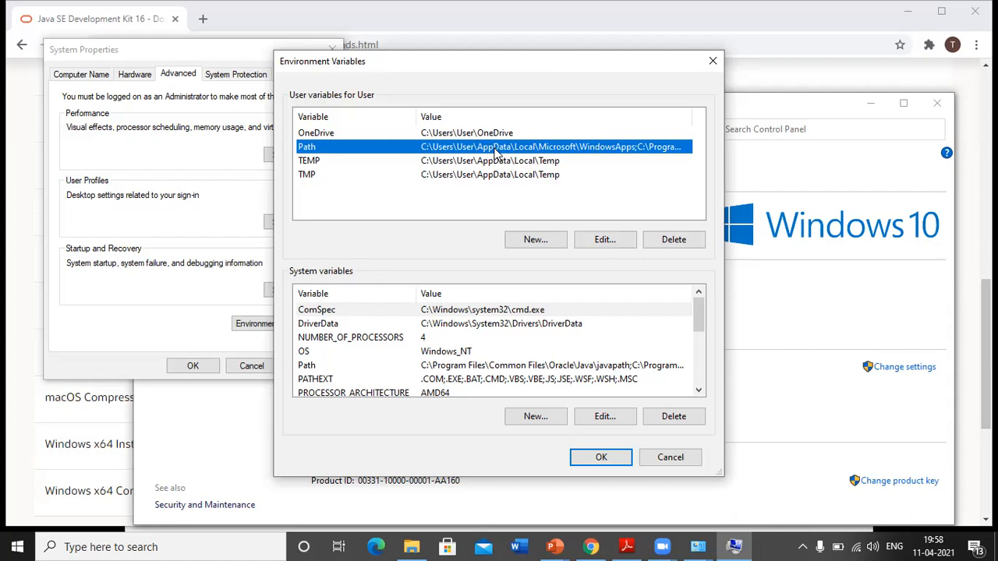
click(343, 364)
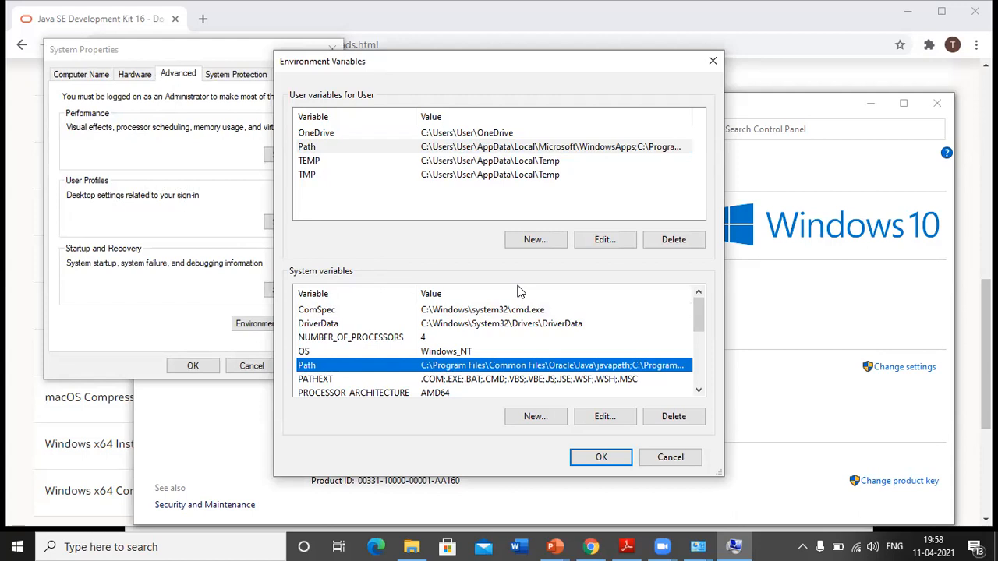
click(567, 185)
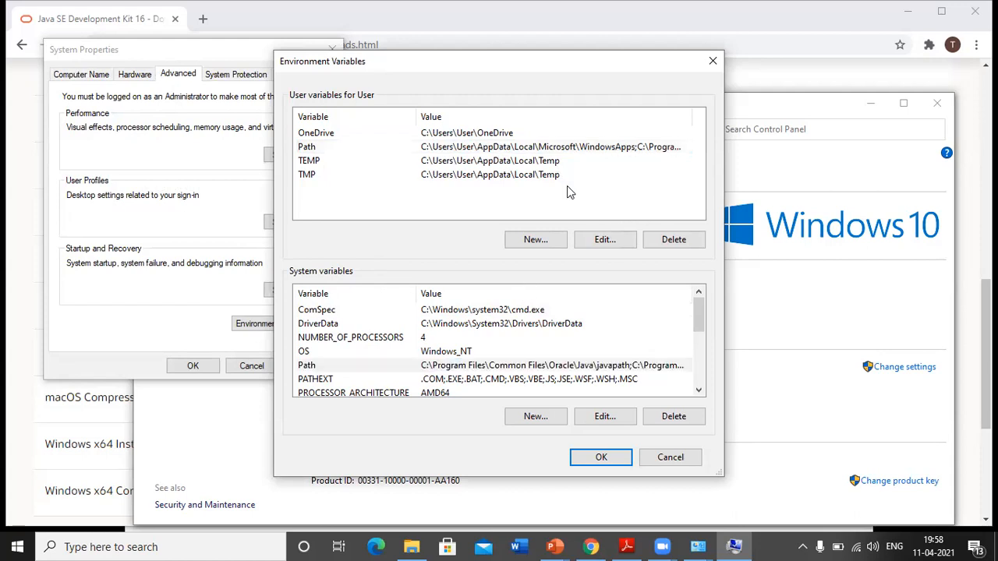
click(376, 151)
click(592, 239)
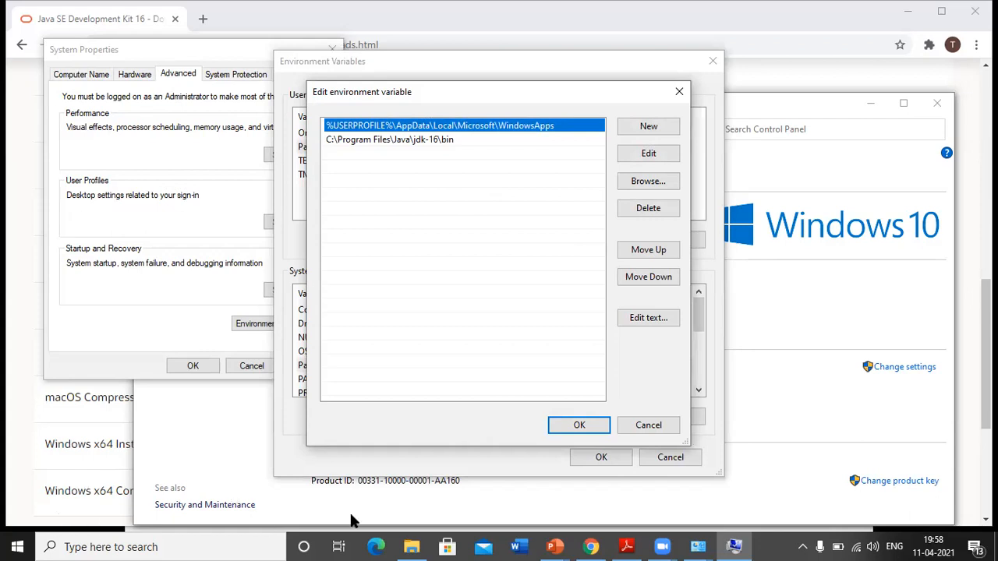
Step: Switch to File Explorer, browse to C:\Program Files\Java\jdk-16\bin and select its full folder path
click(411, 546)
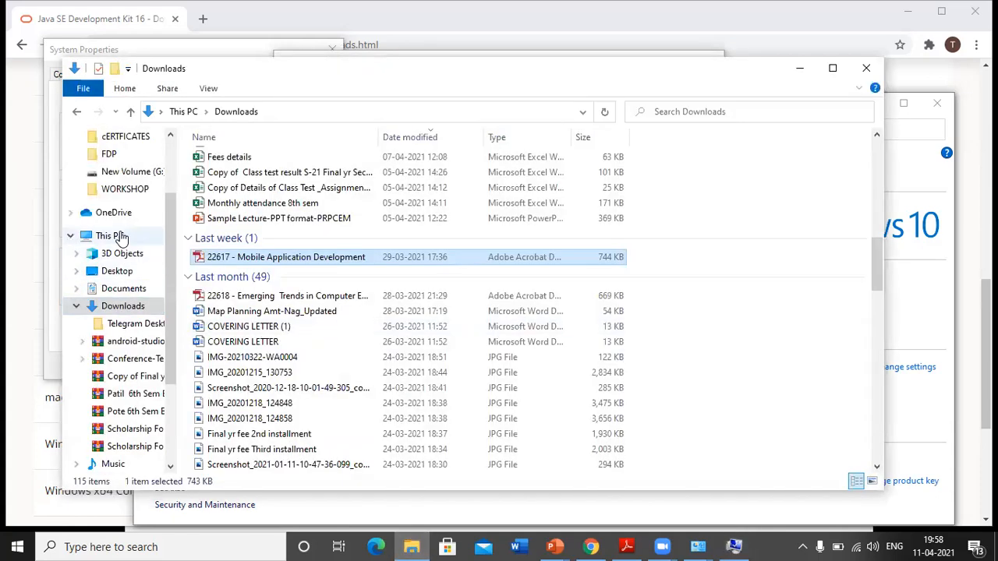
click(121, 237)
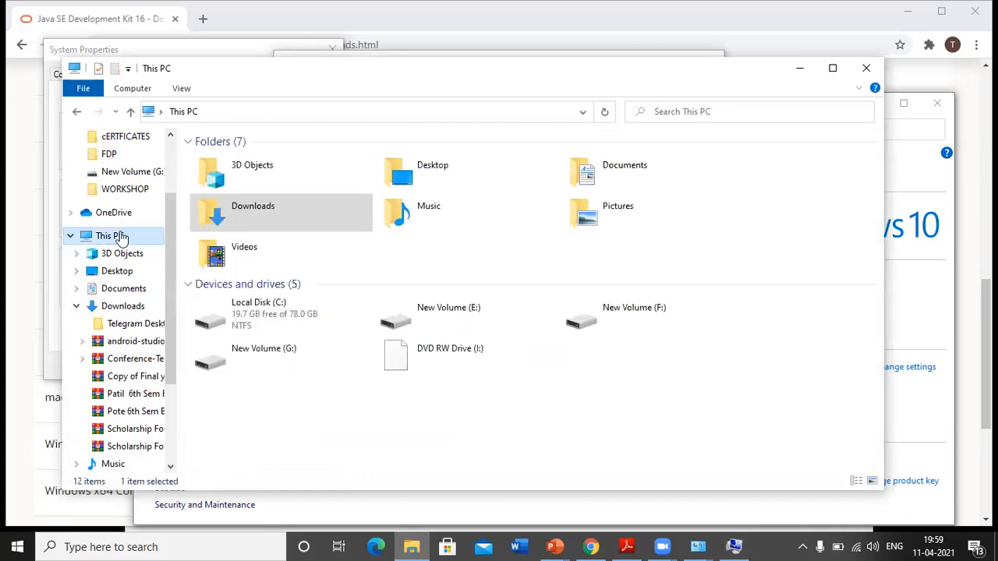
double_click(345, 317)
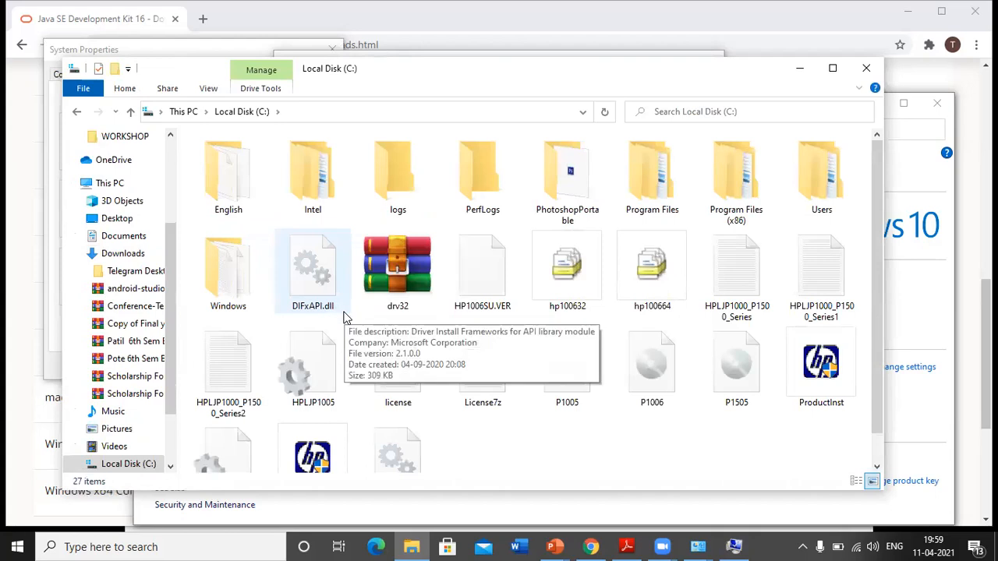
double_click(655, 183)
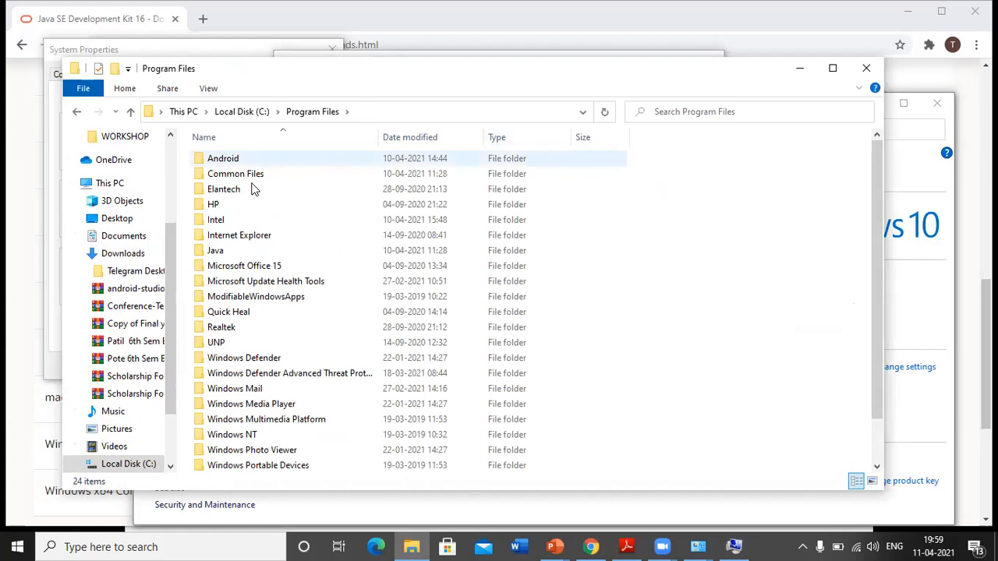
double_click(245, 252)
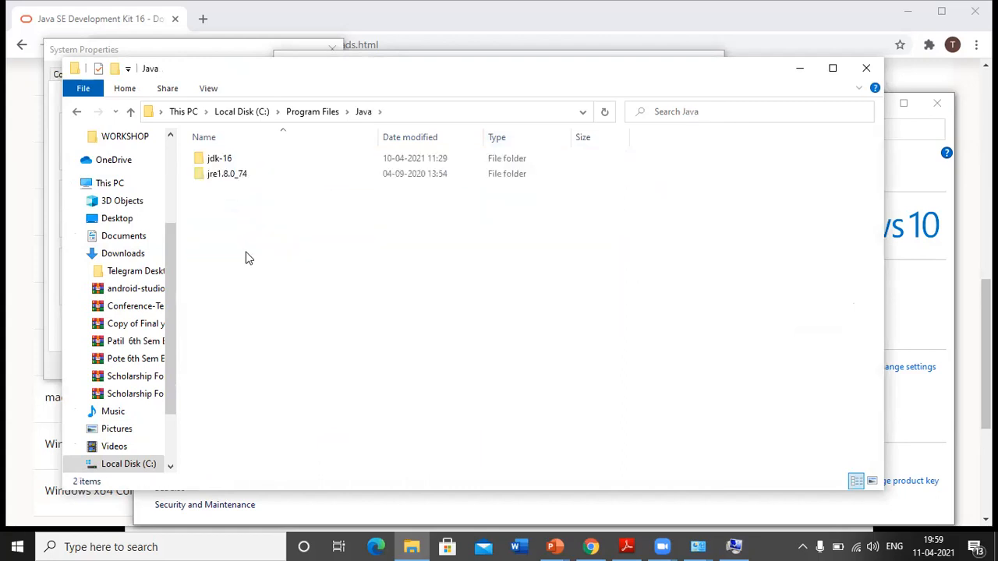
double_click(254, 160)
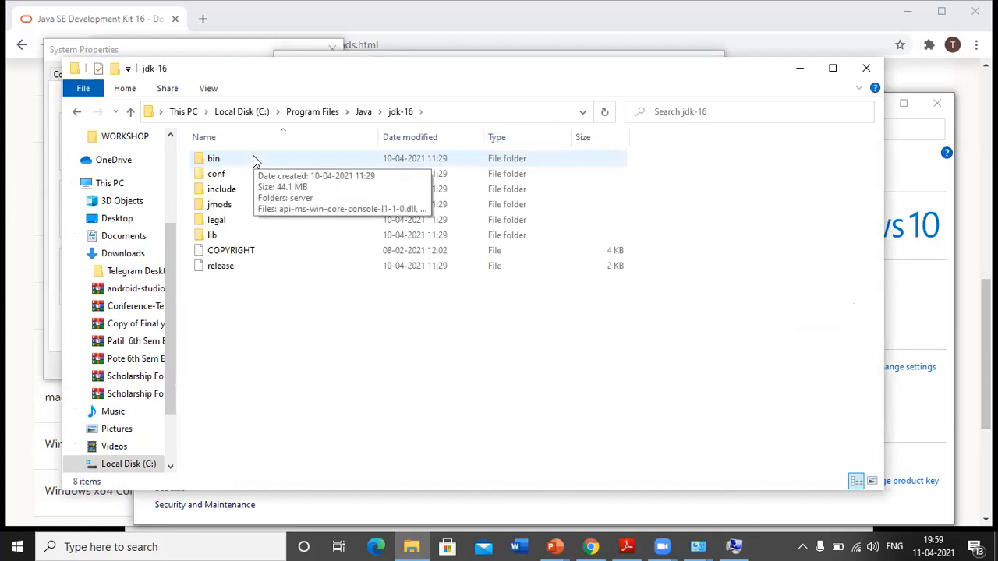
double_click(254, 160)
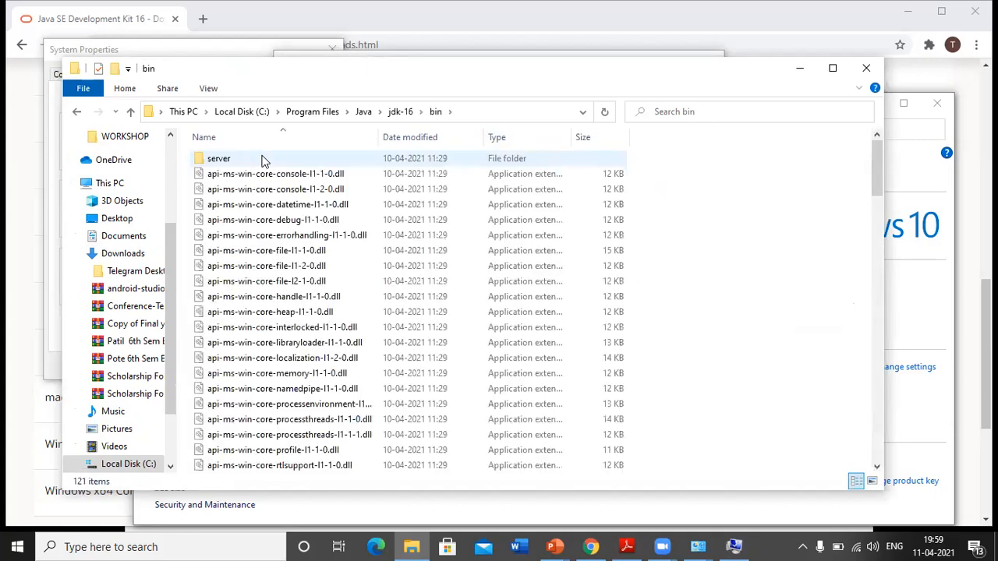
click(583, 112)
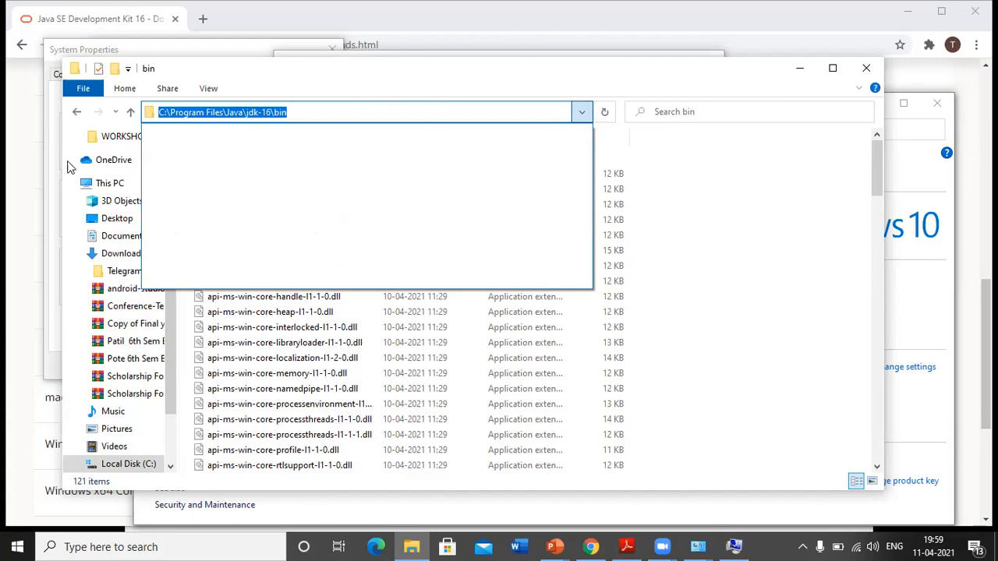
Step: Switch back to the environment variable settings, reopen the user Path variable and select its C:\Program Files\Java\jdk-16\bin entry
key(alt+Tab)
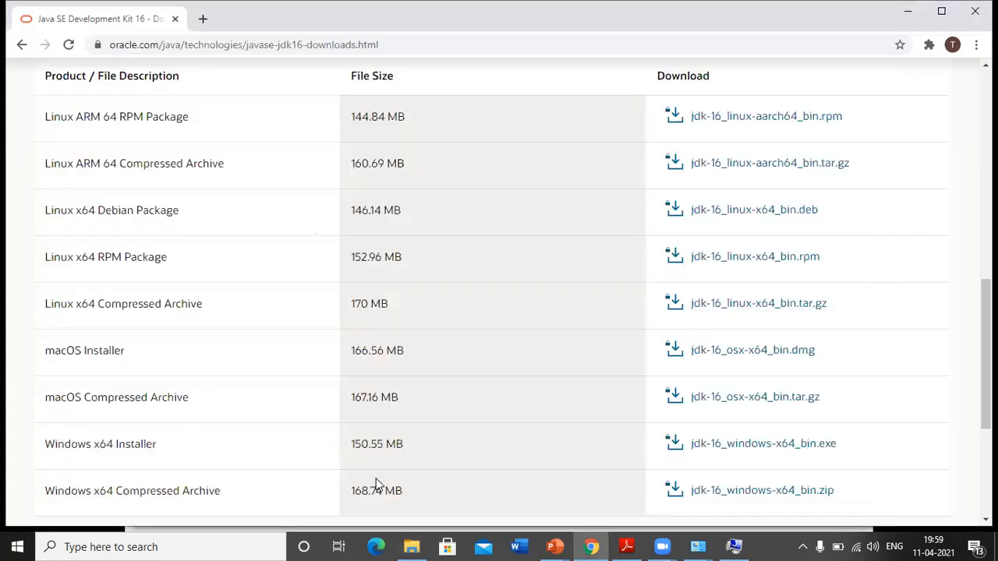
click(736, 546)
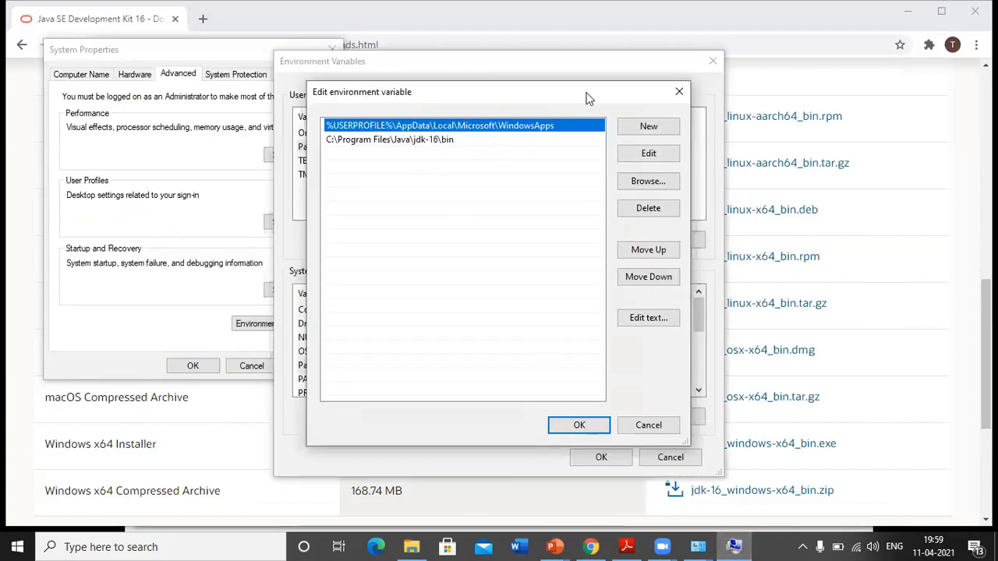
click(681, 93)
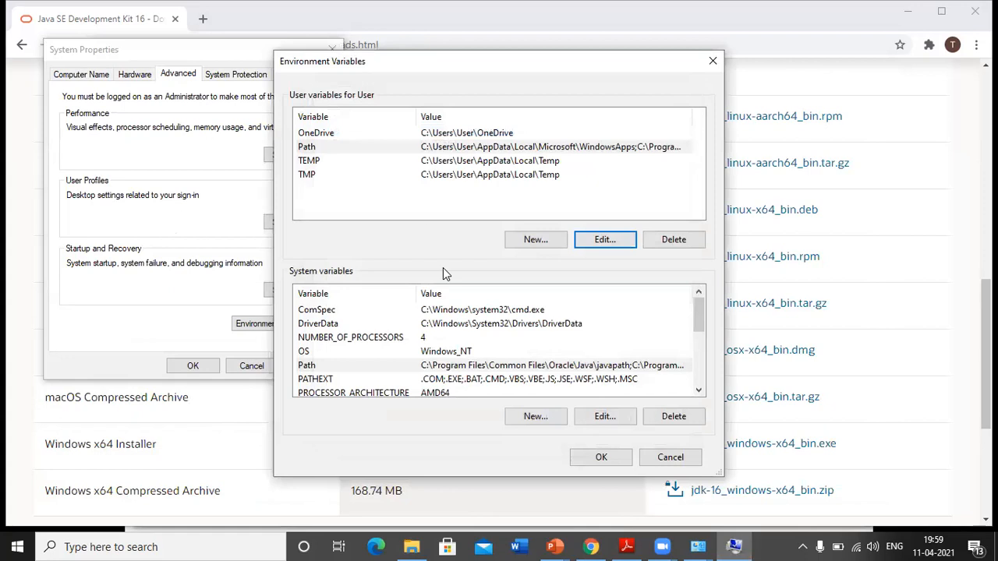
click(415, 148)
click(605, 240)
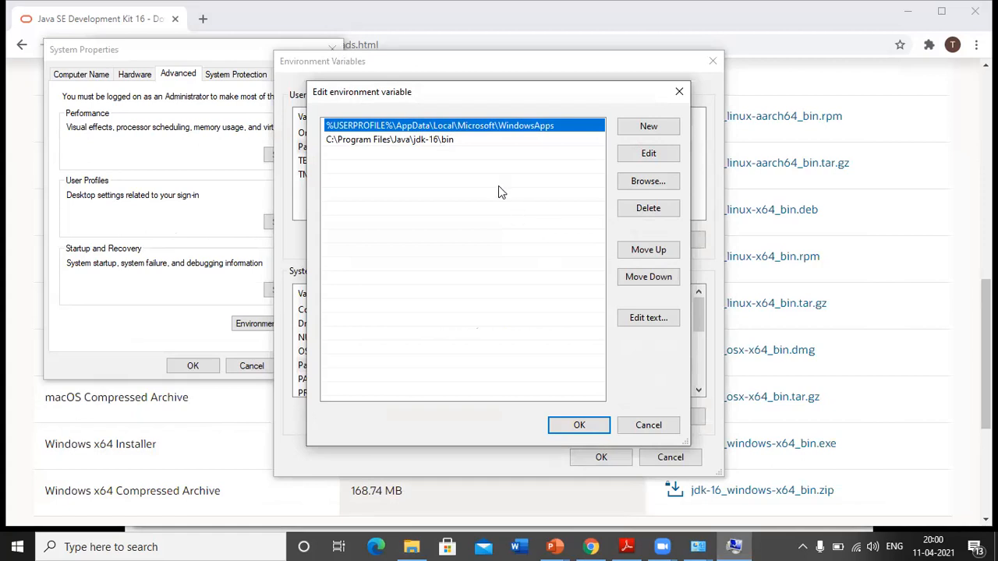
click(460, 142)
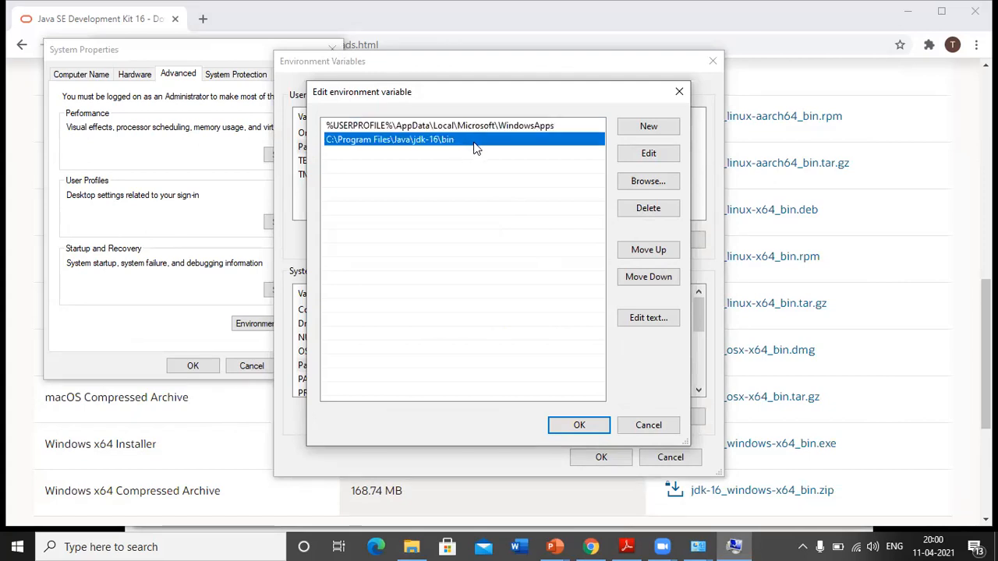
Step: Start a blank new entry in the user Path list, and confirm the variable dialogs back to System Properties
click(648, 131)
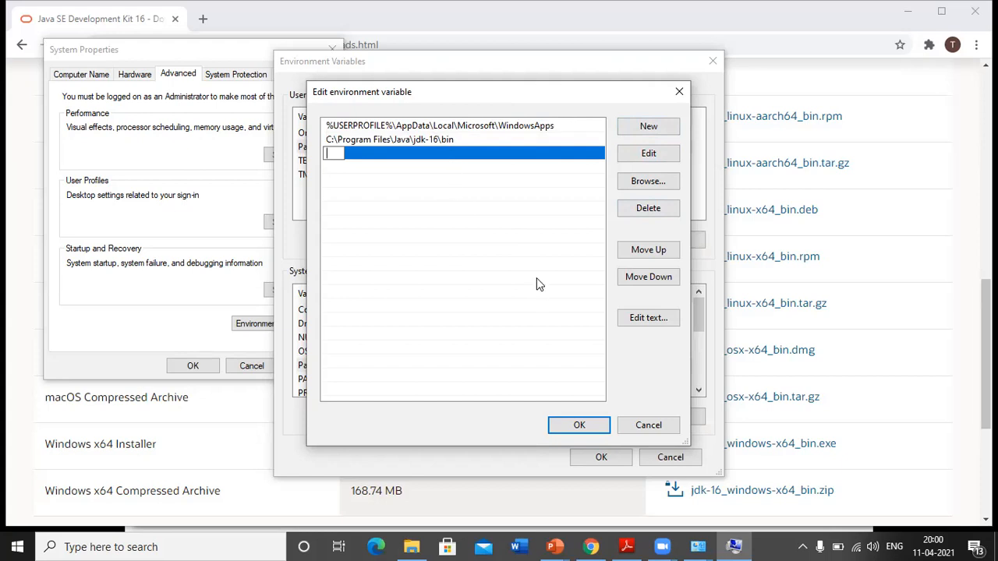
click(568, 432)
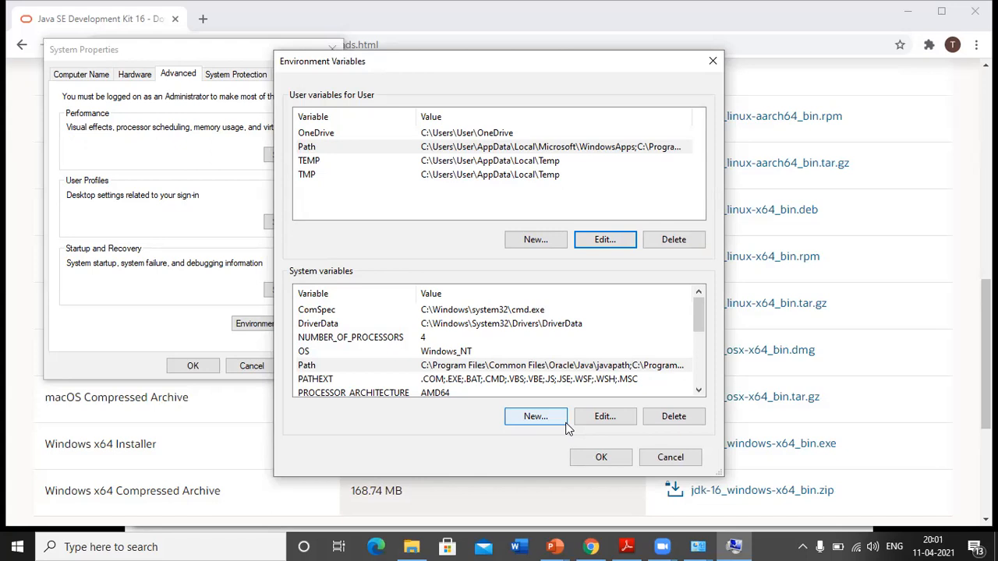
click(602, 456)
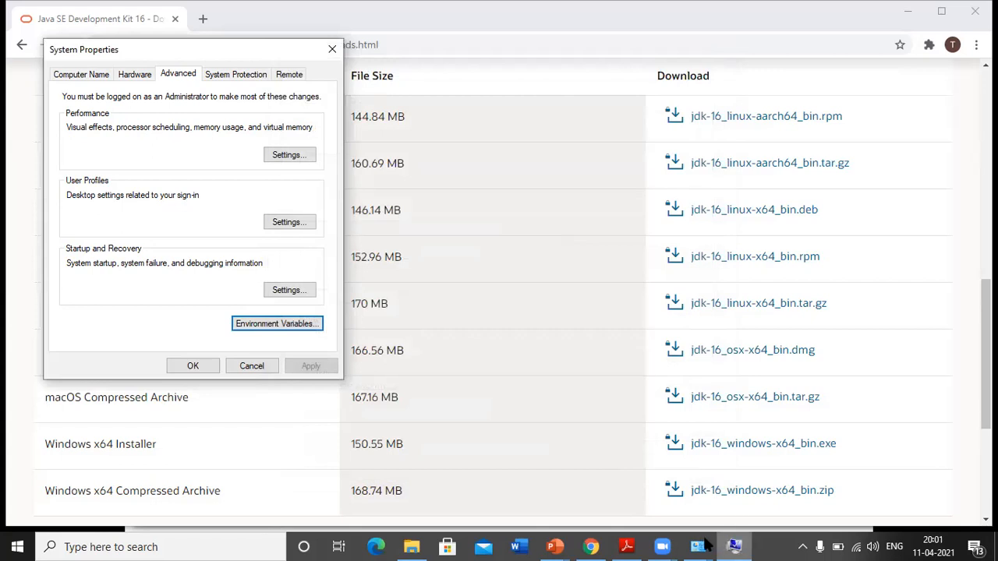
Step: Open Command Prompt and check the installed Java version with java -version
click(191, 545)
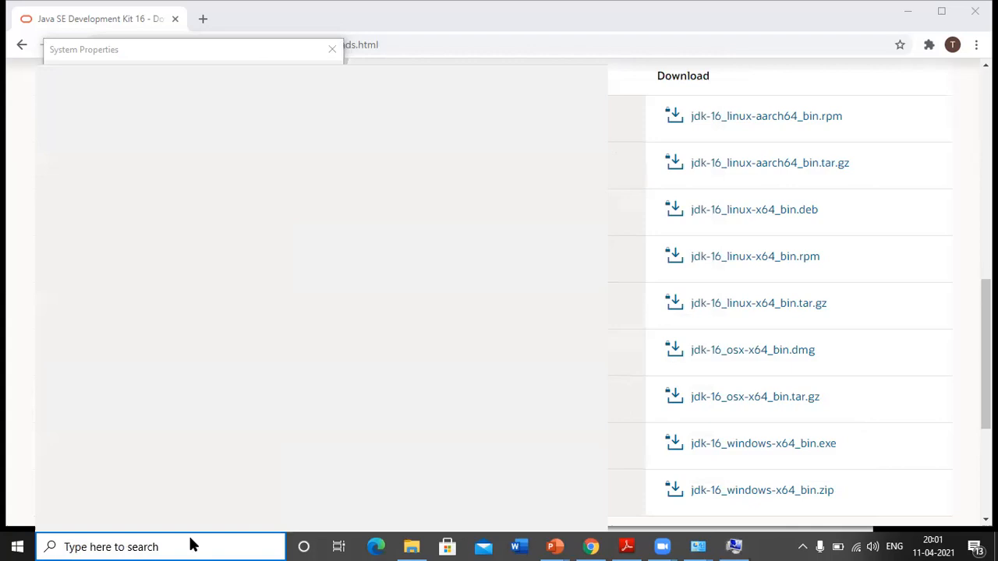
text(comma)
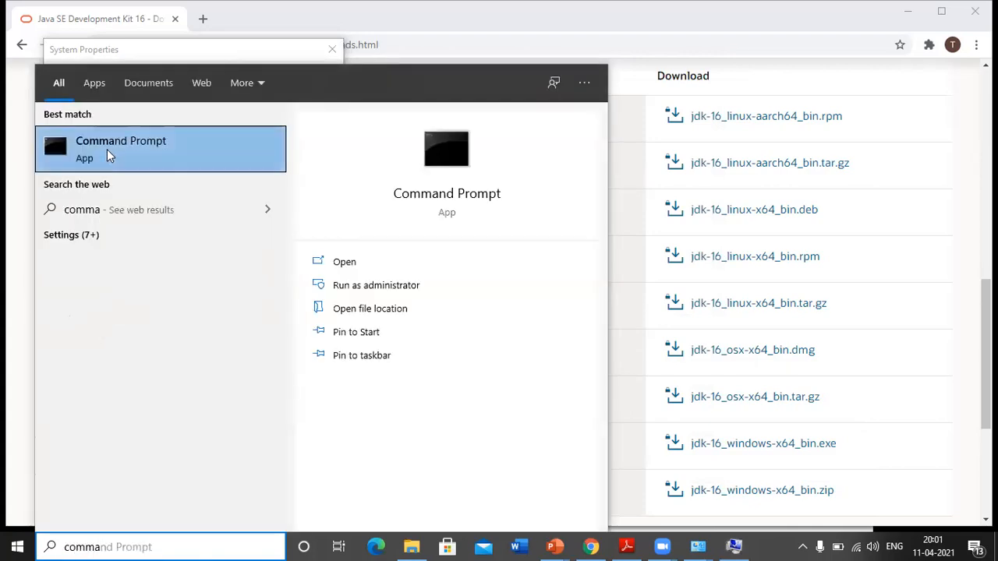
click(107, 149)
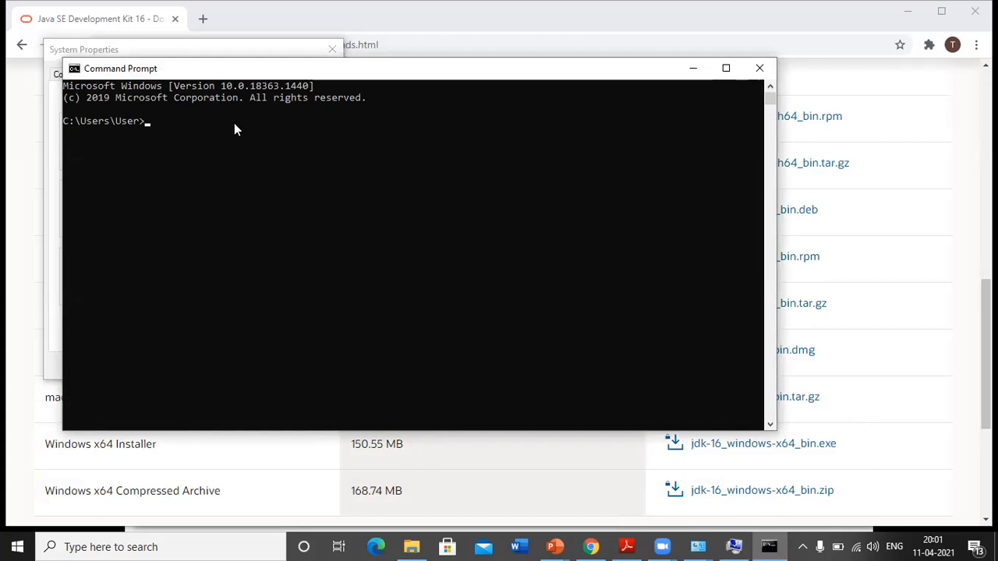
text(java -version)
key(Return)
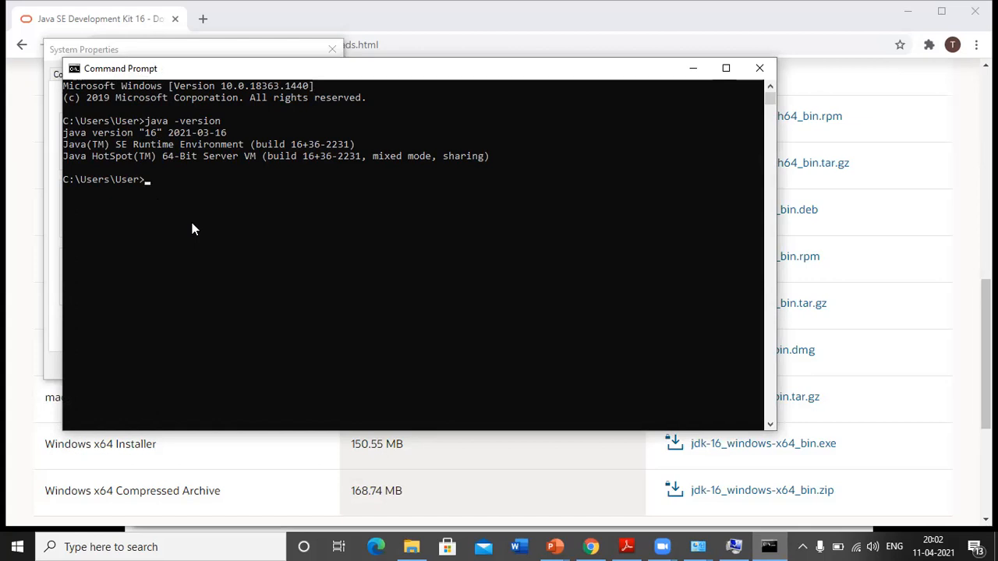
Step: Switch to Chrome, search for "android studio download 32-bit" and open the Download Android Studio and SDK tools page on developer.android.com
click(592, 545)
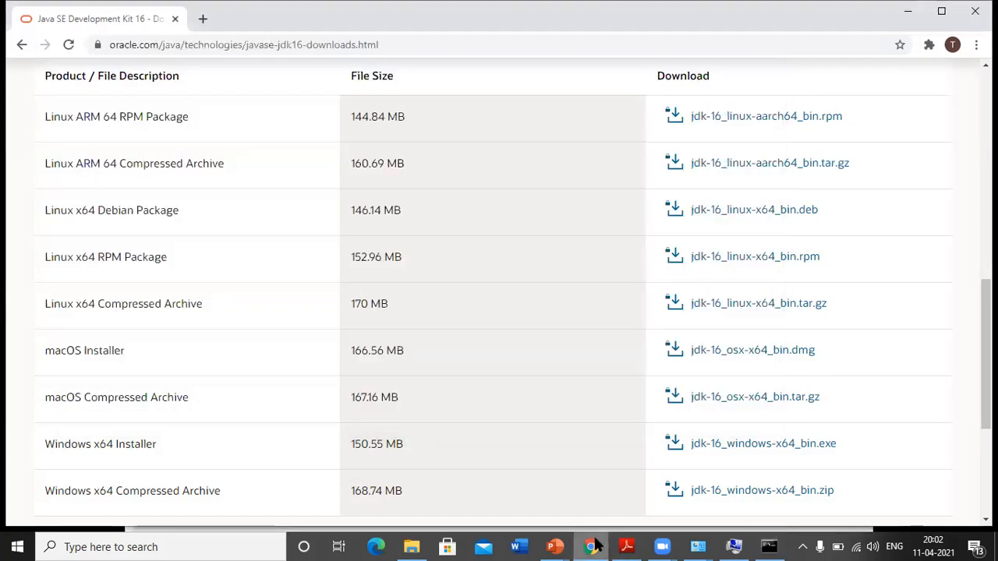
click(405, 45)
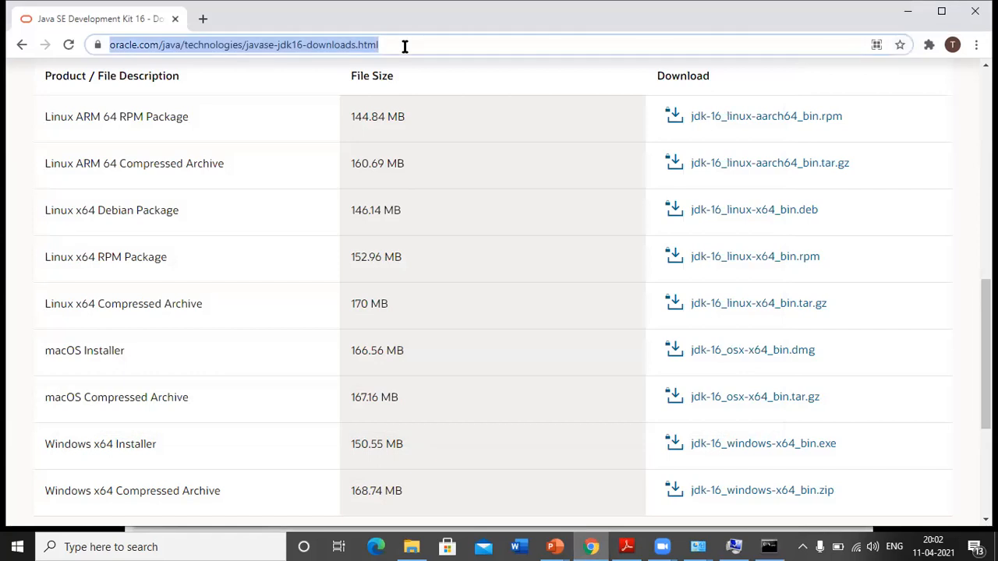
text(android )
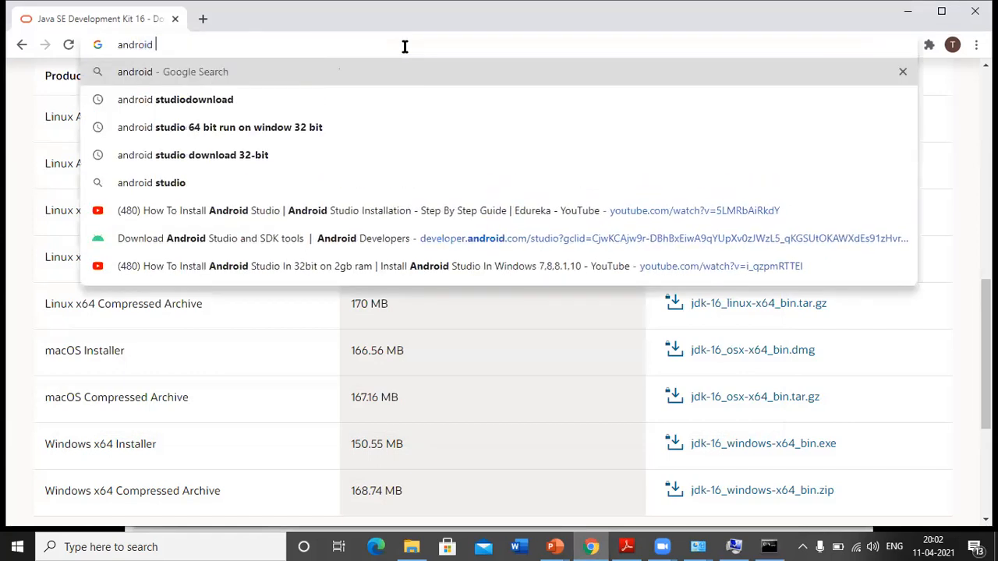
text(stud)
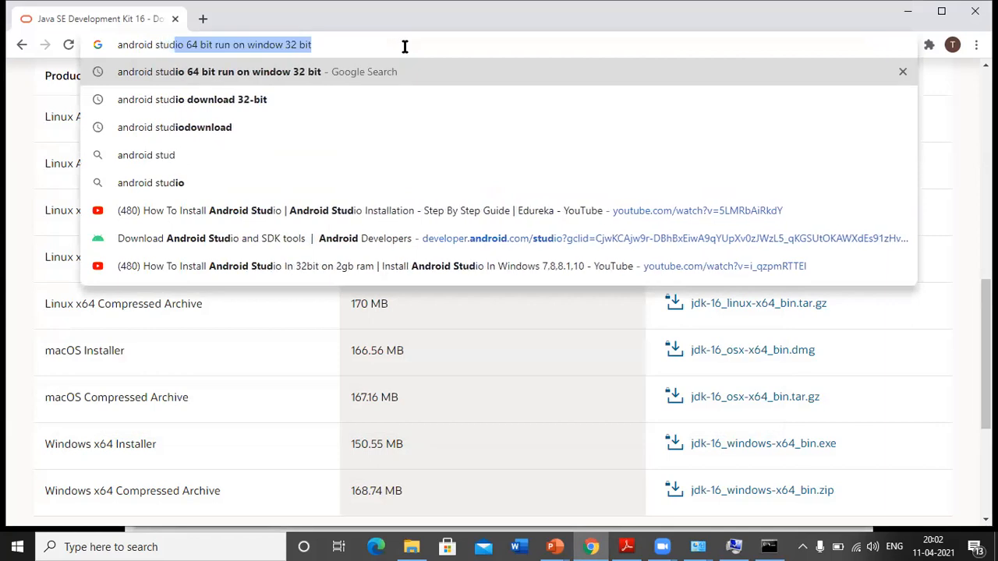
text(io)
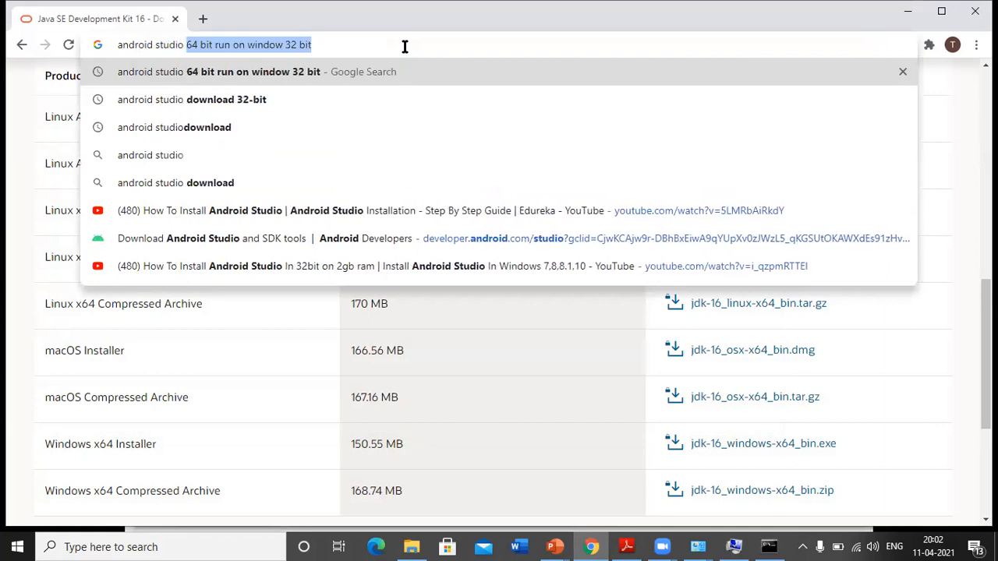
text( down)
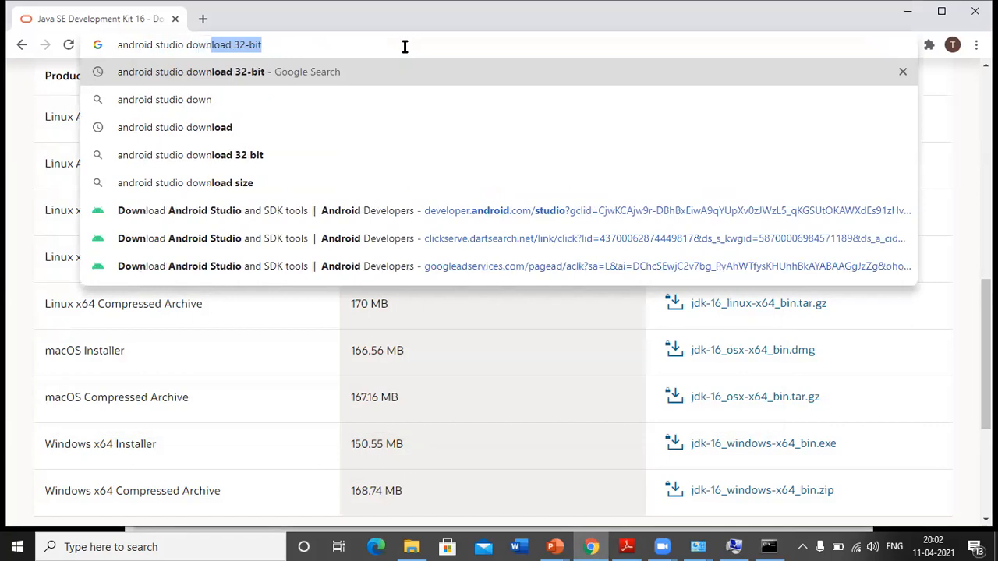
text(load)
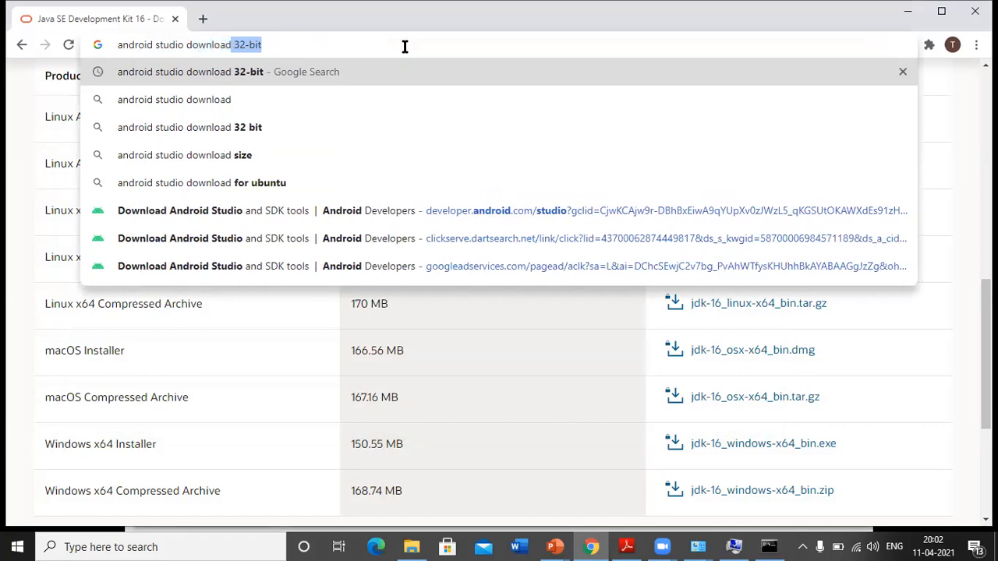
key(Return)
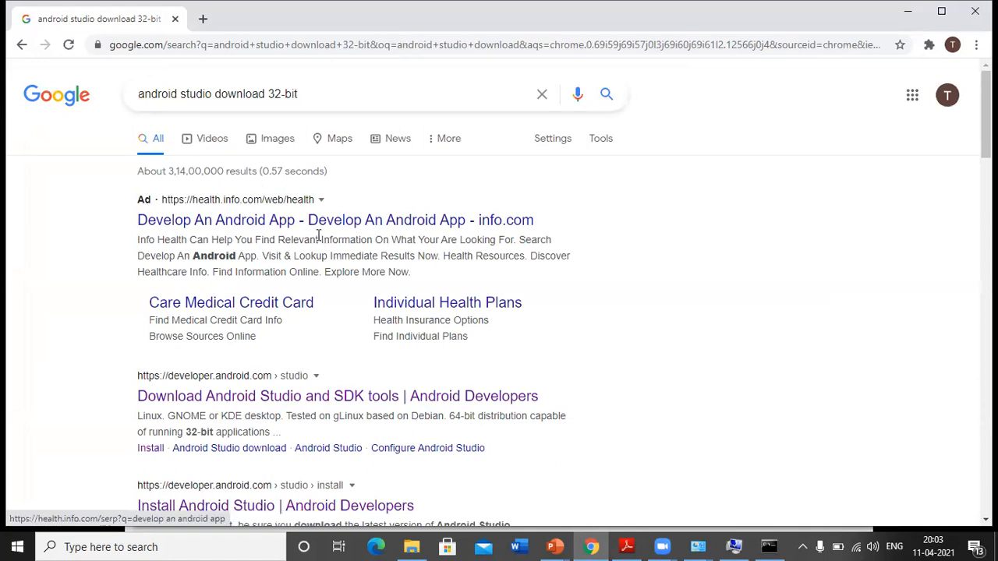
click(345, 225)
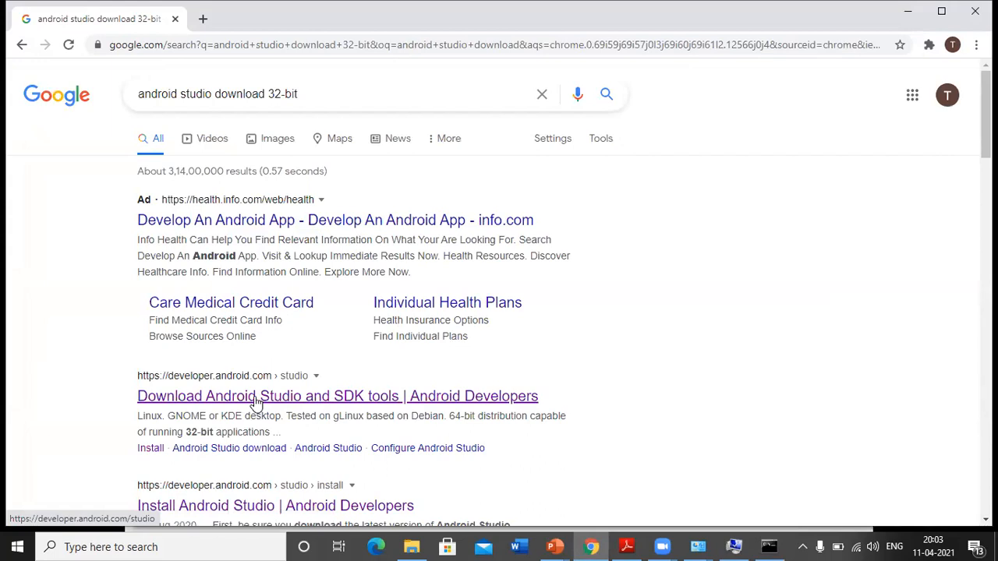
click(257, 400)
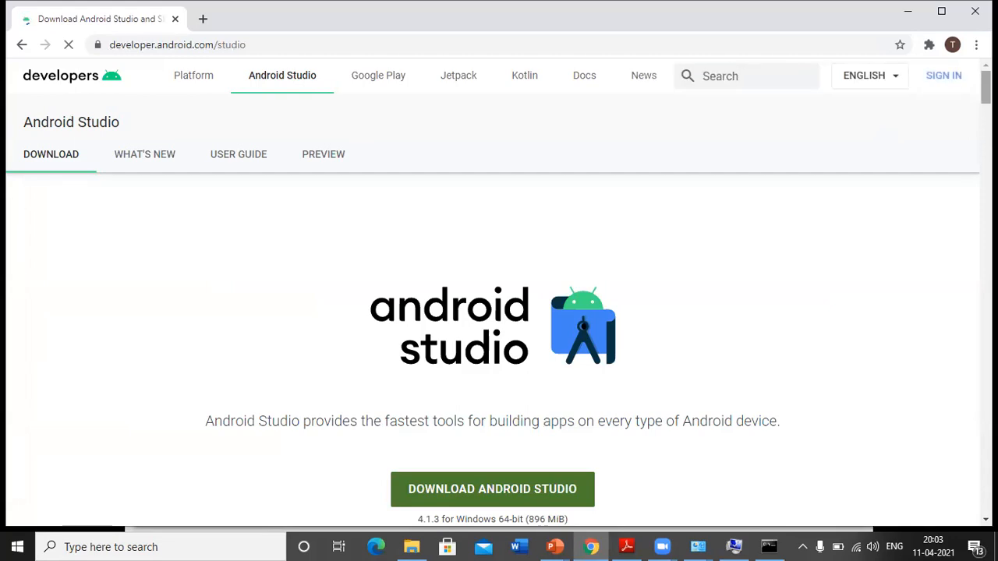
Step: Open the Android Studio download agreement and agree to its terms and conditions
scroll(499, 312, down, 2)
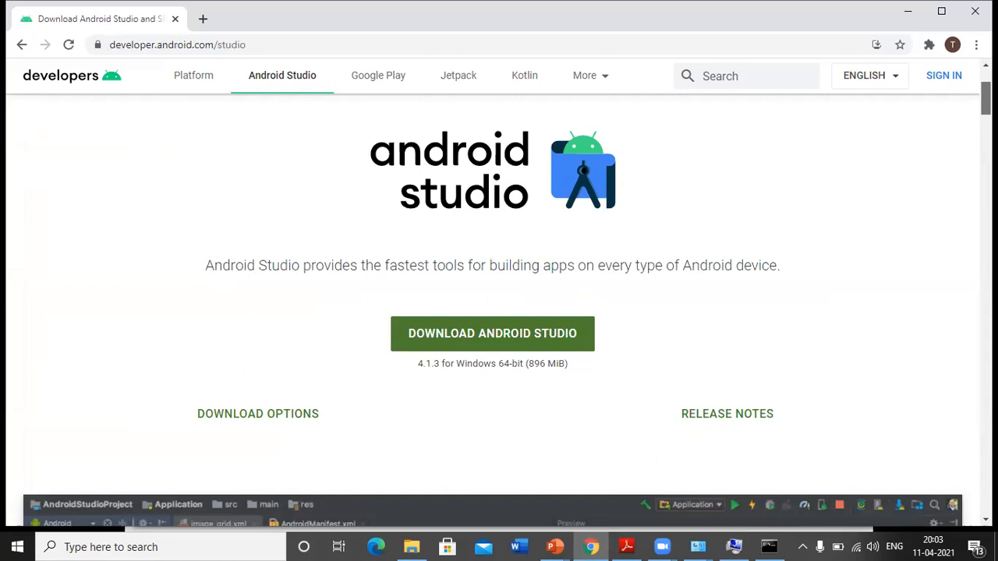
click(497, 335)
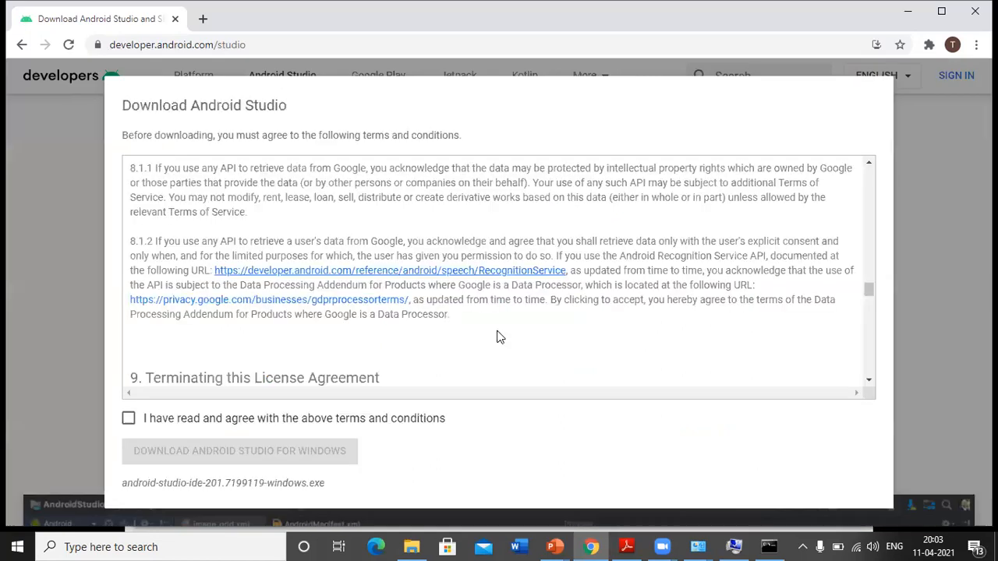
click(128, 420)
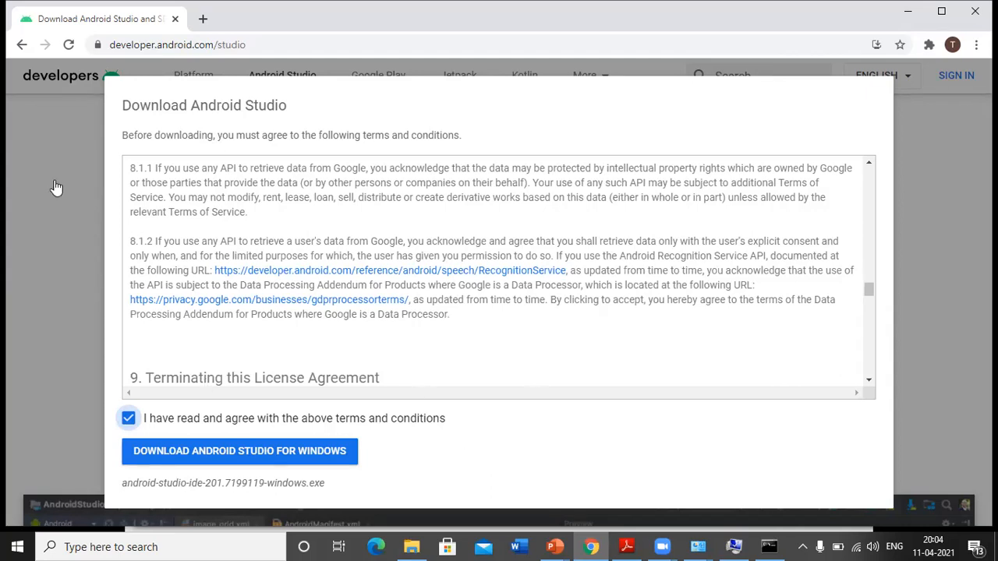
Step: Return to the slide show by closing Command Prompt and System Properties and minimizing the Chrome, File Explorer and Control Panel windows
click(912, 13)
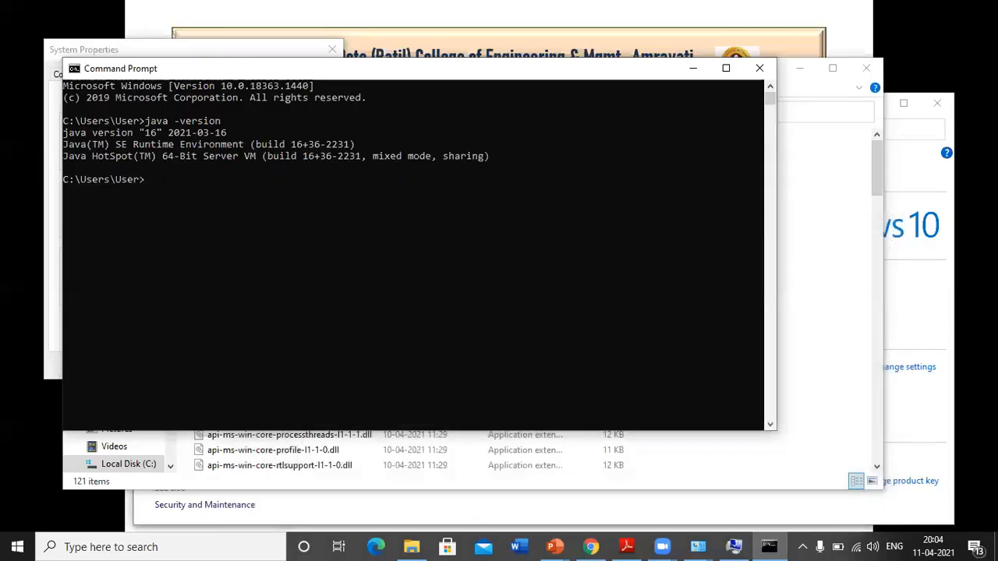
click(760, 68)
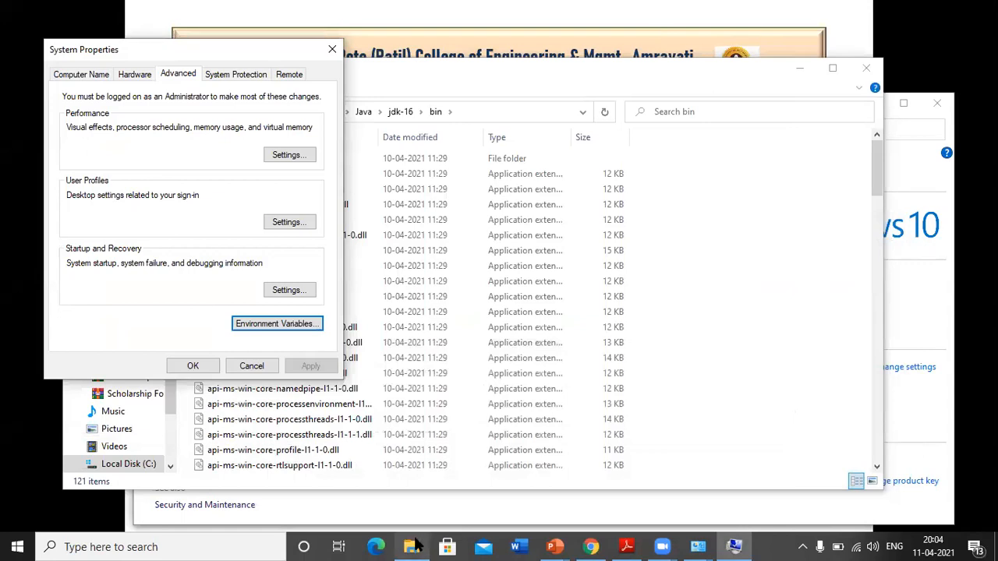
click(593, 67)
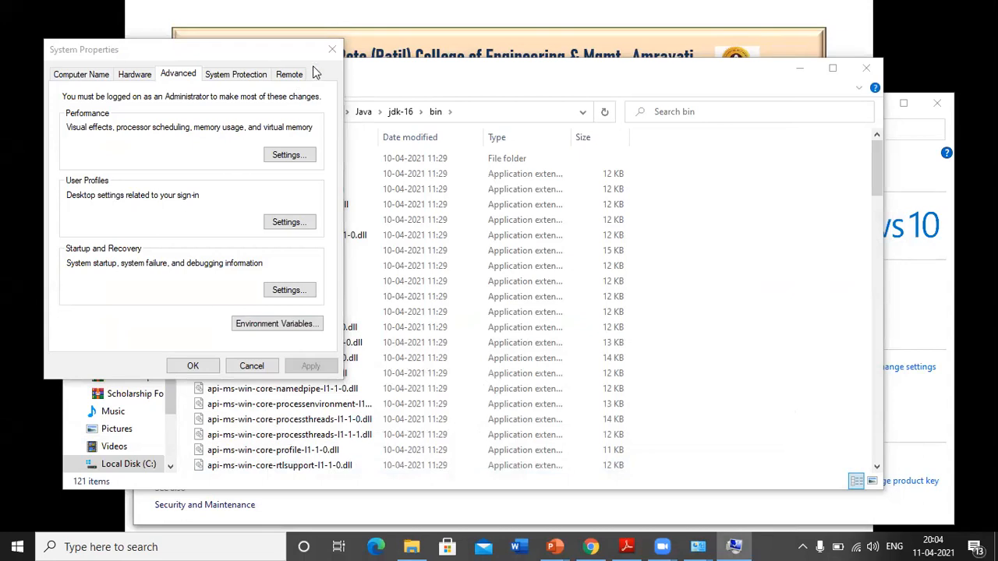
click(331, 50)
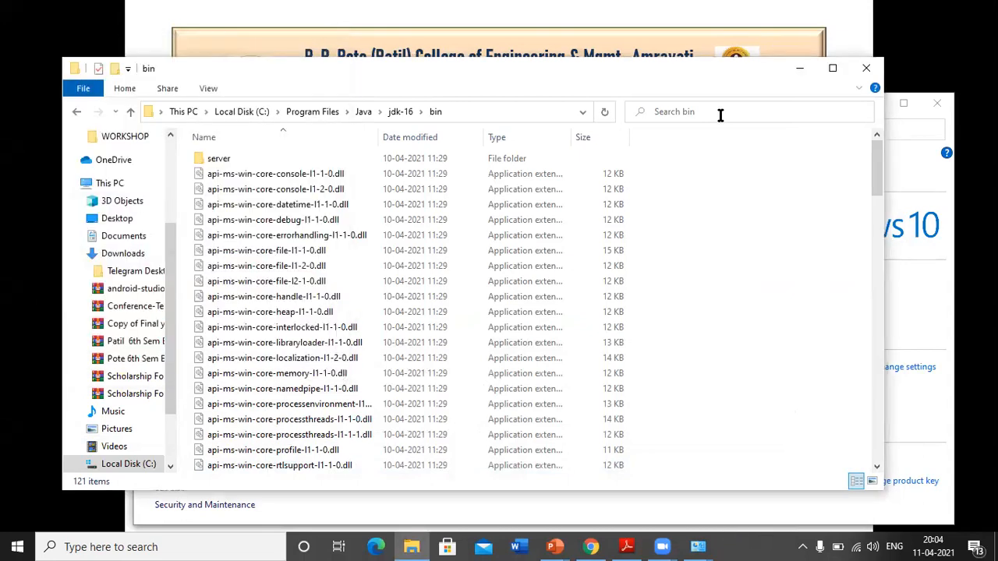
click(802, 67)
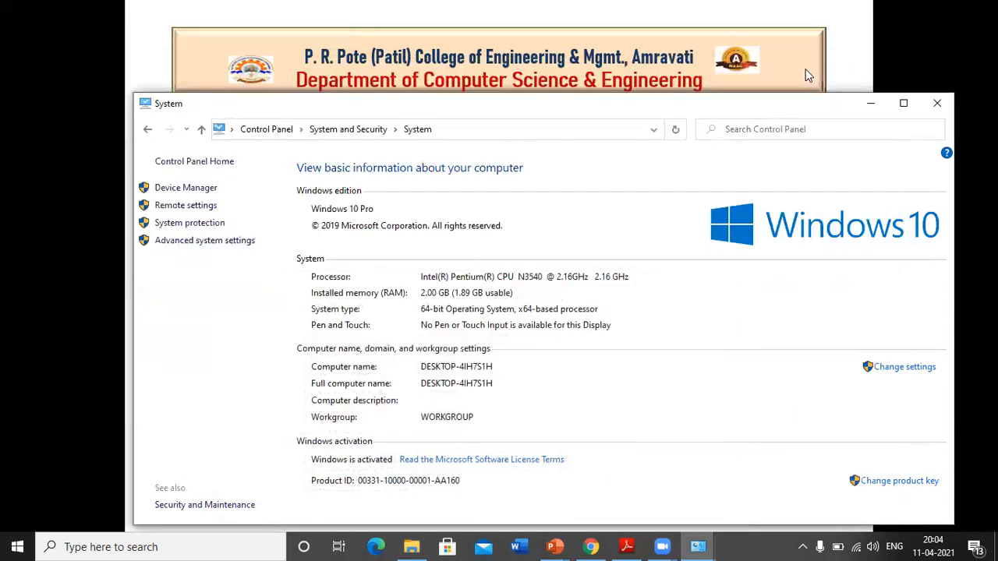
click(871, 103)
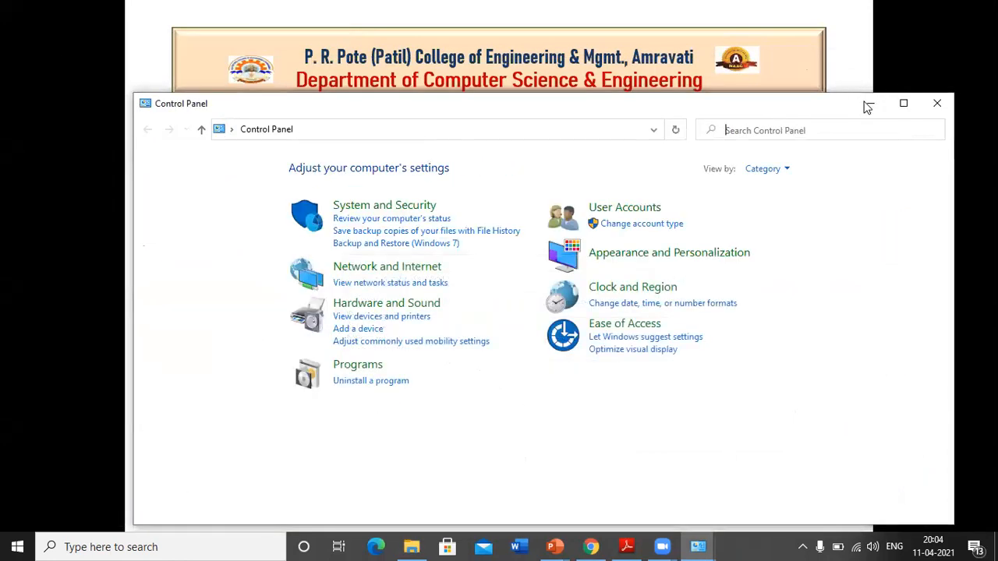
click(868, 106)
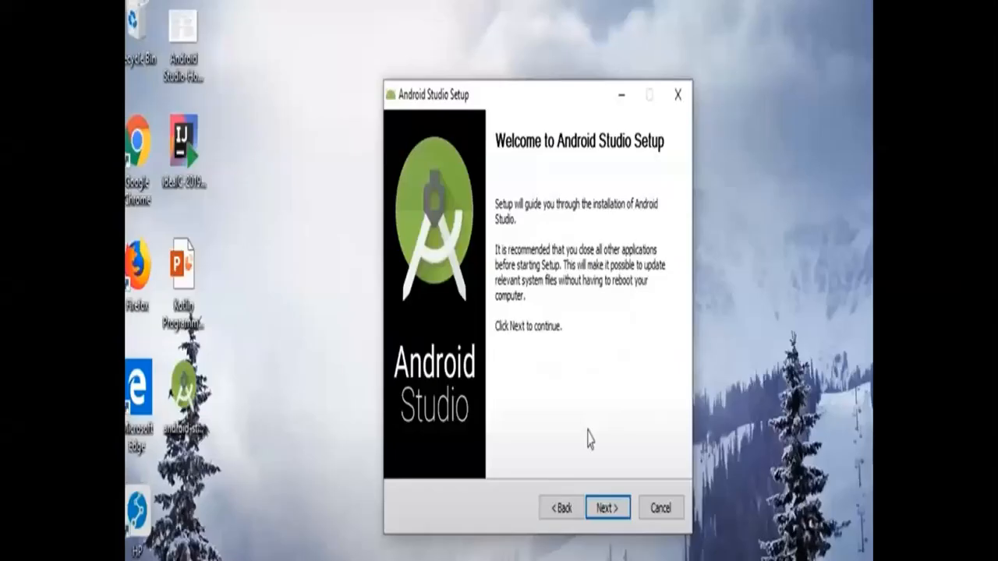
Step: Leave the slide show for the desktop and view the Android Studio shortcut's context options, including Run as administrator
key(Escape)
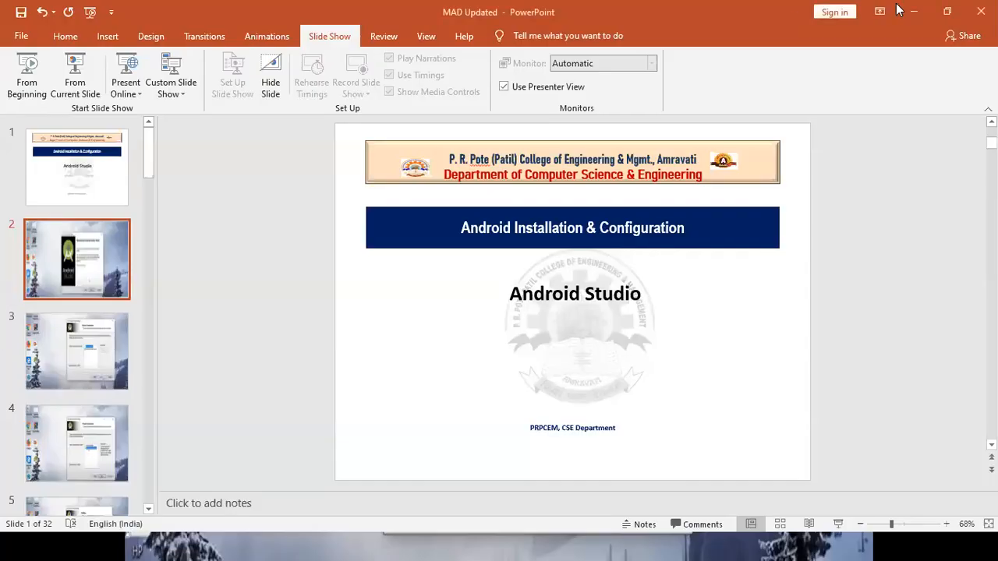
click(912, 10)
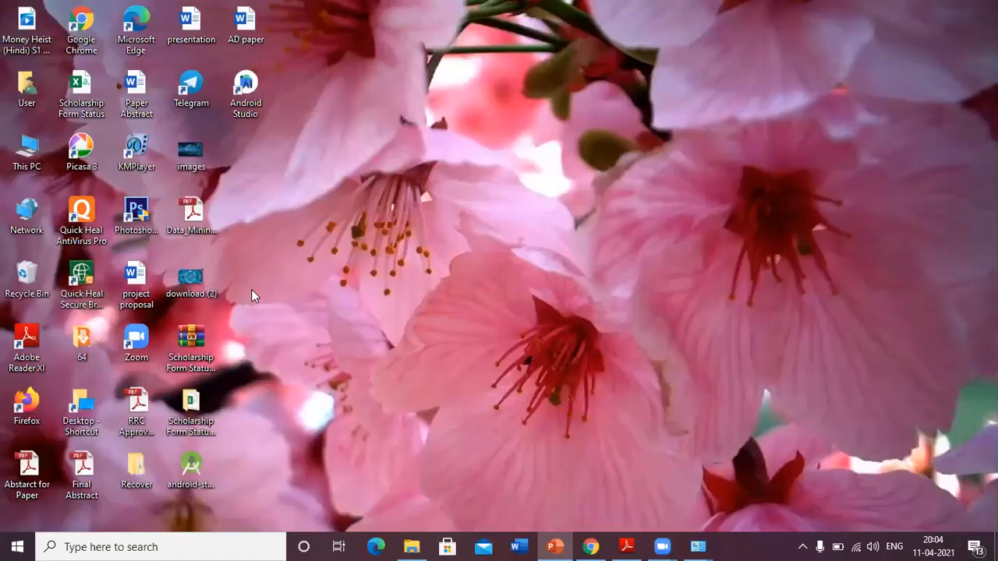
double_click(254, 108)
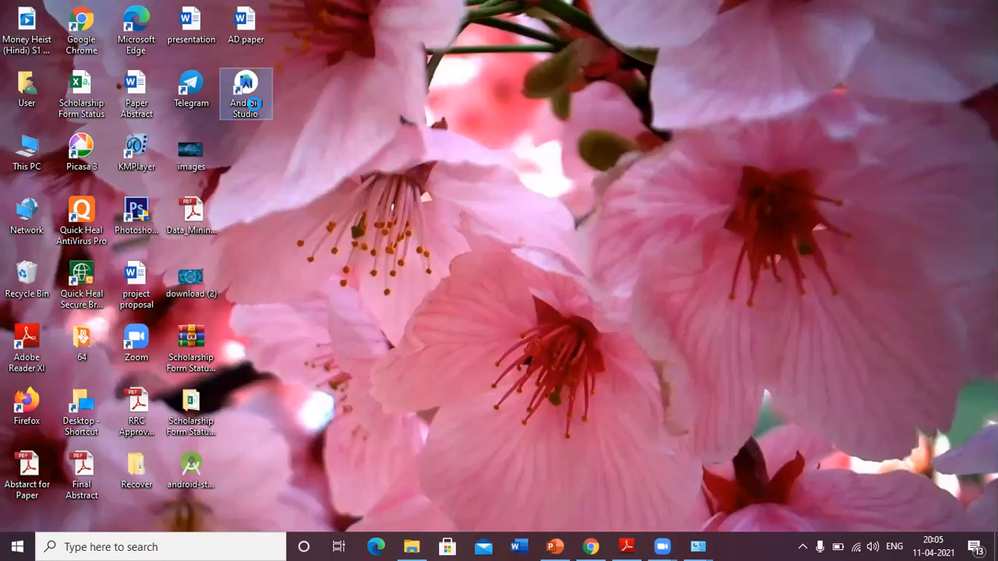
right_click(255, 107)
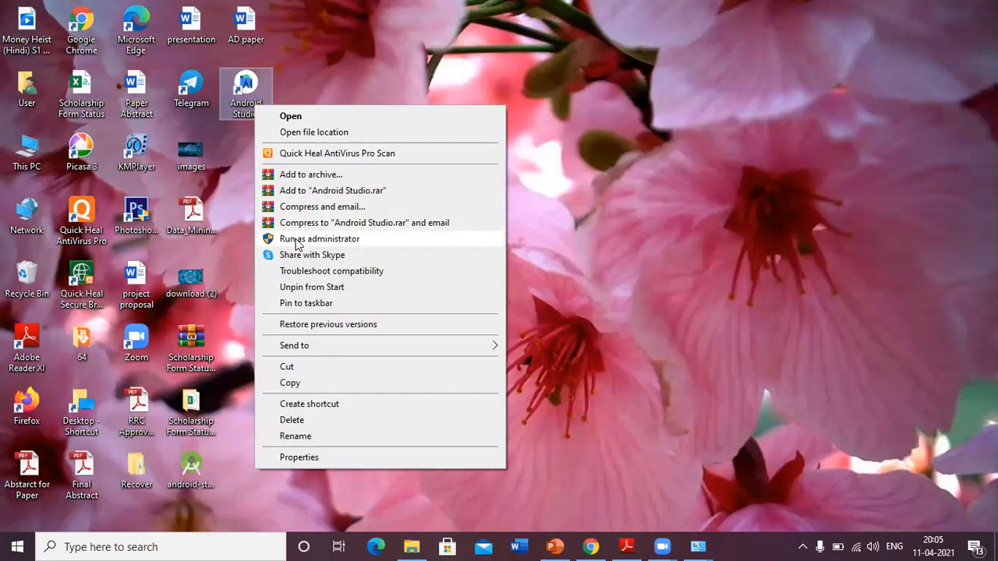
click(581, 217)
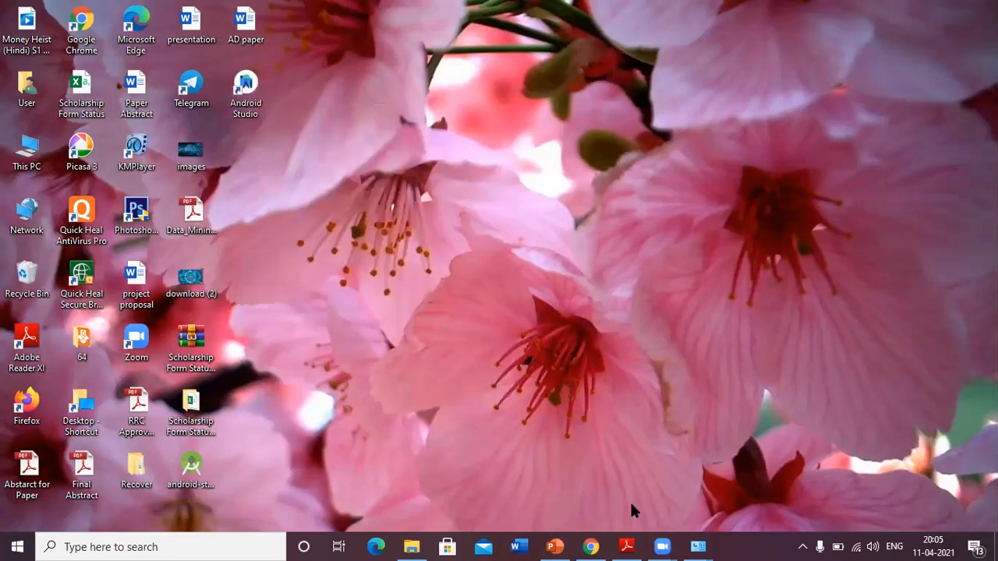
Step: Switch back to PowerPoint, resume the slide show from the Welcome to Android Studio Setup slide and advance to the Choose Components slide
click(555, 545)
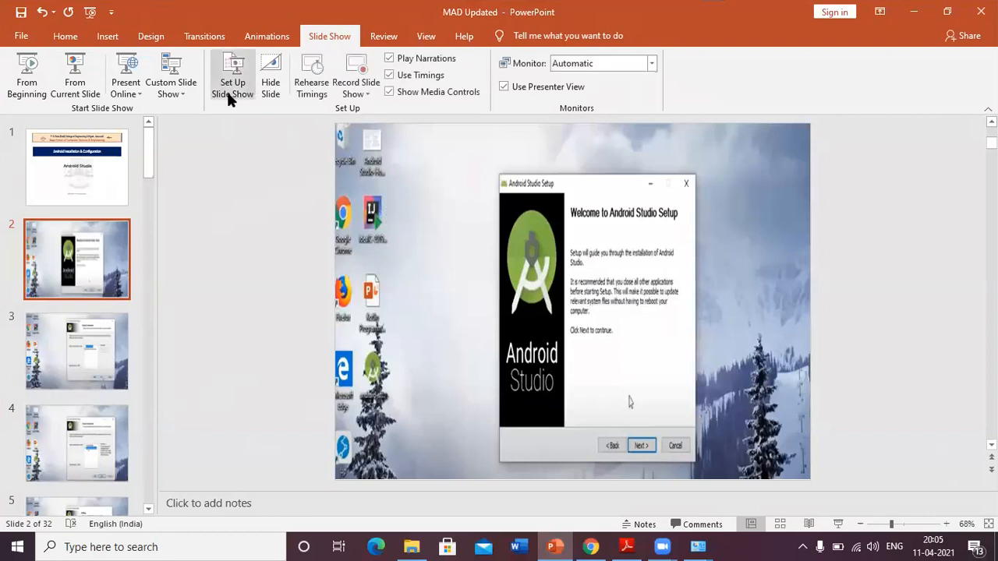
click(84, 81)
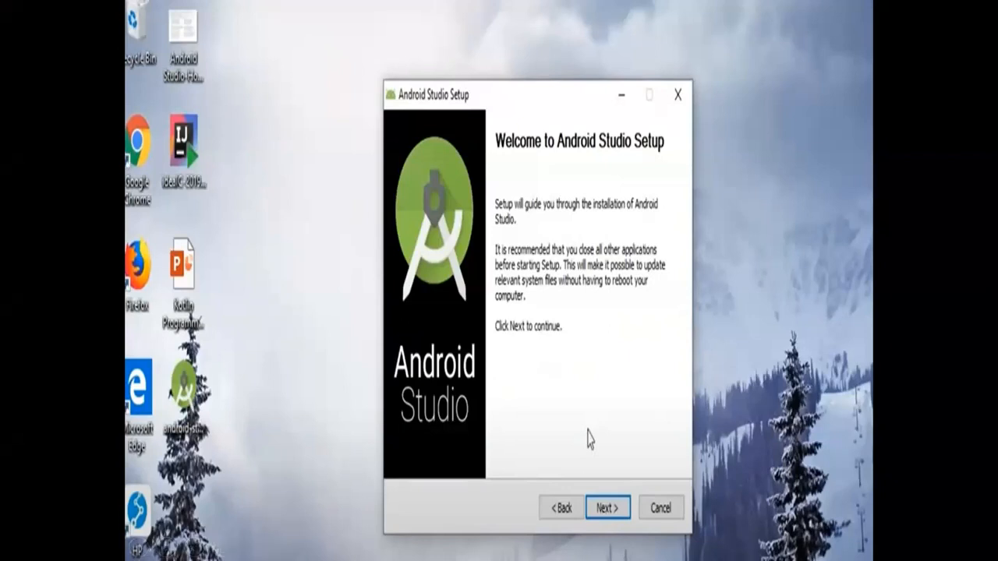
click(607, 508)
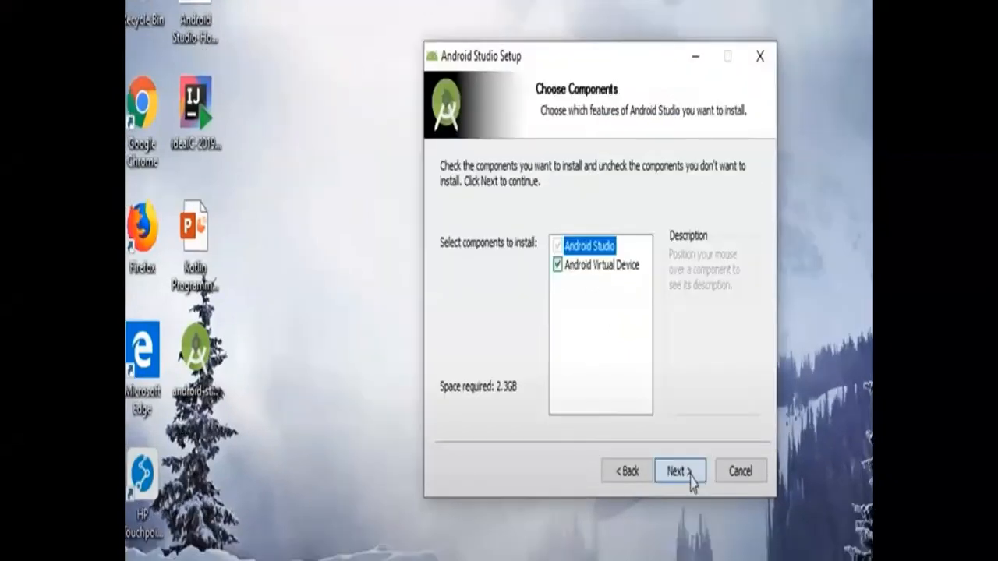
Step: Exclude the Android Virtual Device component from the Android Studio installation and continue the setup
click(580, 266)
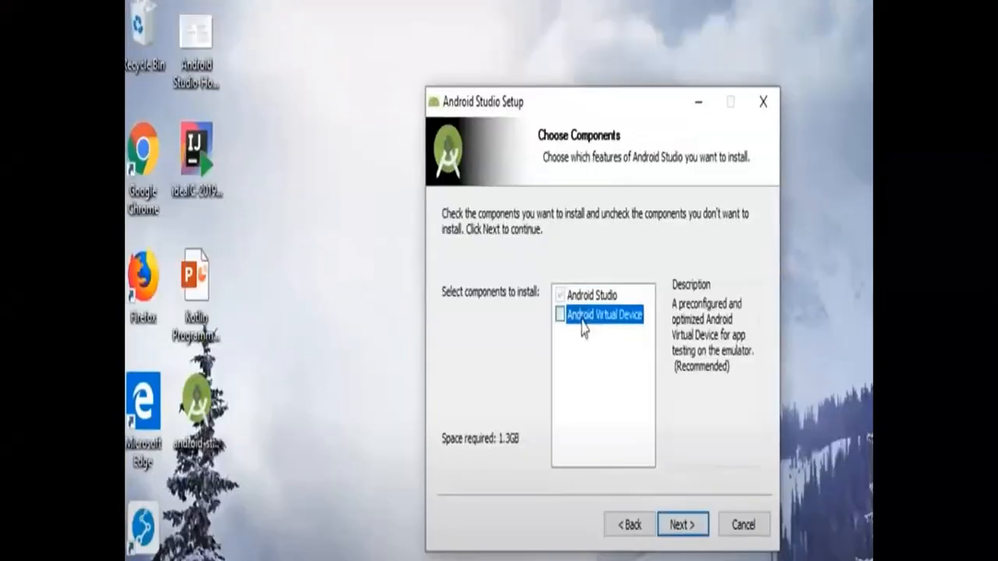
click(674, 525)
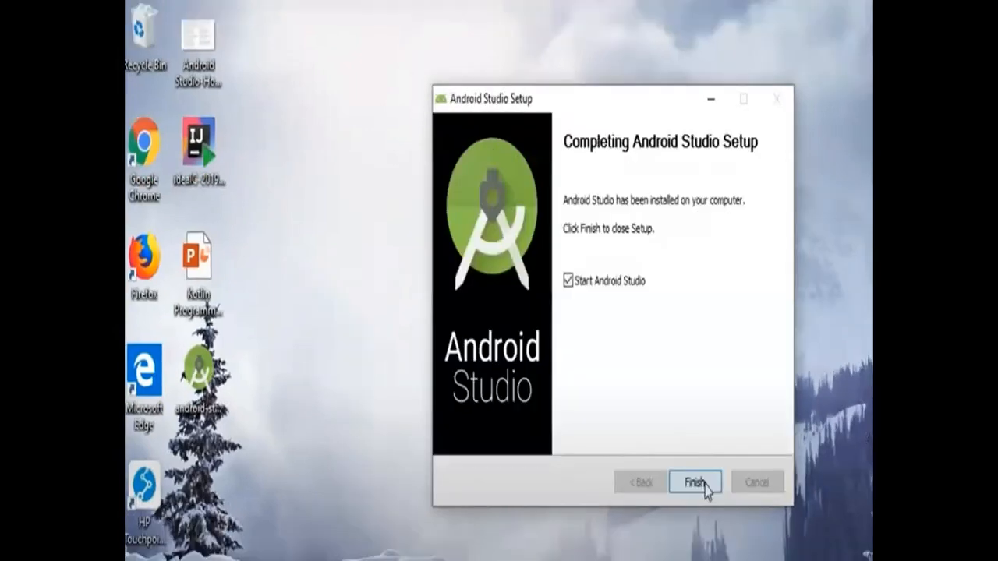
Step: Finish the Android Studio setup with Start Android Studio enabled and start a new Android Studio project
click(695, 481)
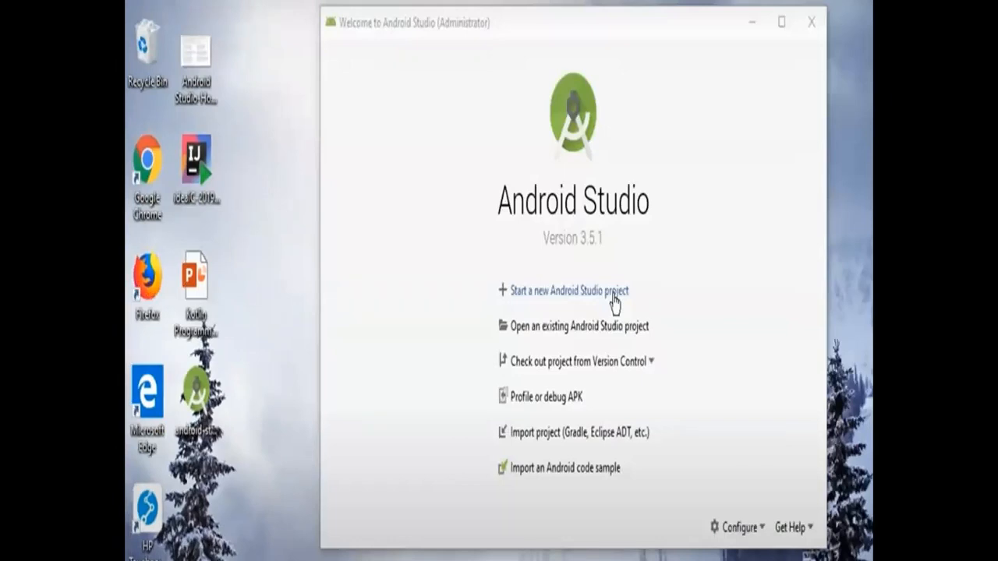
click(614, 296)
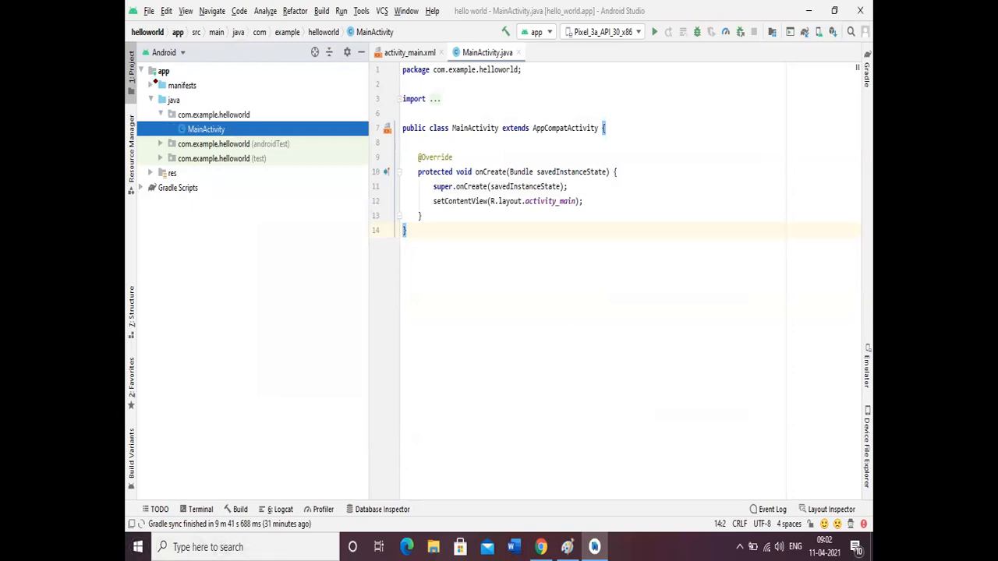
Step: Mark the app folder, java folder, MainActivity, the area below the code and the activity_main.xml tab with red pen strokes
drag(155, 81, 213, 69)
drag(175, 104, 187, 105)
drag(199, 137, 234, 138)
drag(470, 258, 530, 255)
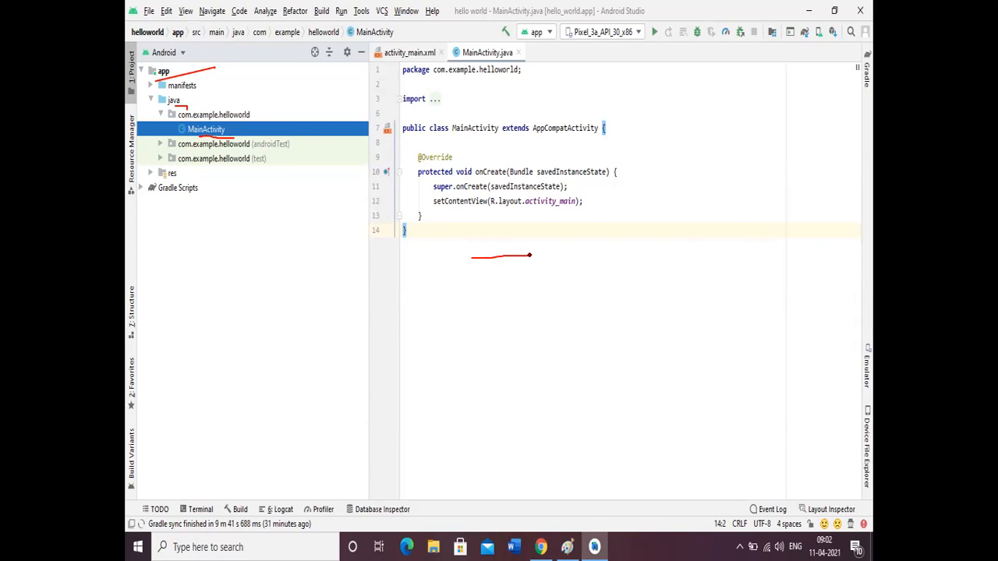
mouse_move(404, 58)
mouse_down()
mouse_move(444, 65)
mouse_move(398, 64)
mouse_move(433, 62)
mouse_up()
click(409, 58)
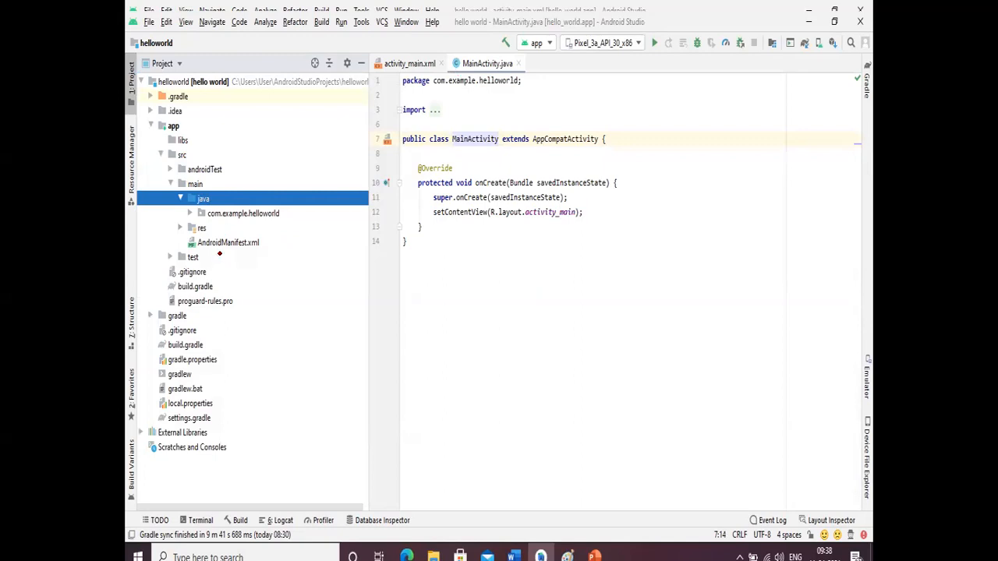
Step: Annotate AndroidManifest.xml, the java folder, the code editor area and the Project and Resource Manager labels with pen strokes
drag(213, 250, 257, 250)
mouse_move(187, 198)
mouse_down()
mouse_move(212, 210)
mouse_move(209, 192)
mouse_up()
mouse_move(471, 69)
mouse_down()
mouse_move(493, 70)
mouse_move(471, 69)
mouse_up()
drag(521, 243, 574, 243)
mouse_move(133, 55)
mouse_down()
mouse_move(127, 98)
mouse_move(139, 60)
mouse_up()
drag(133, 131, 131, 209)
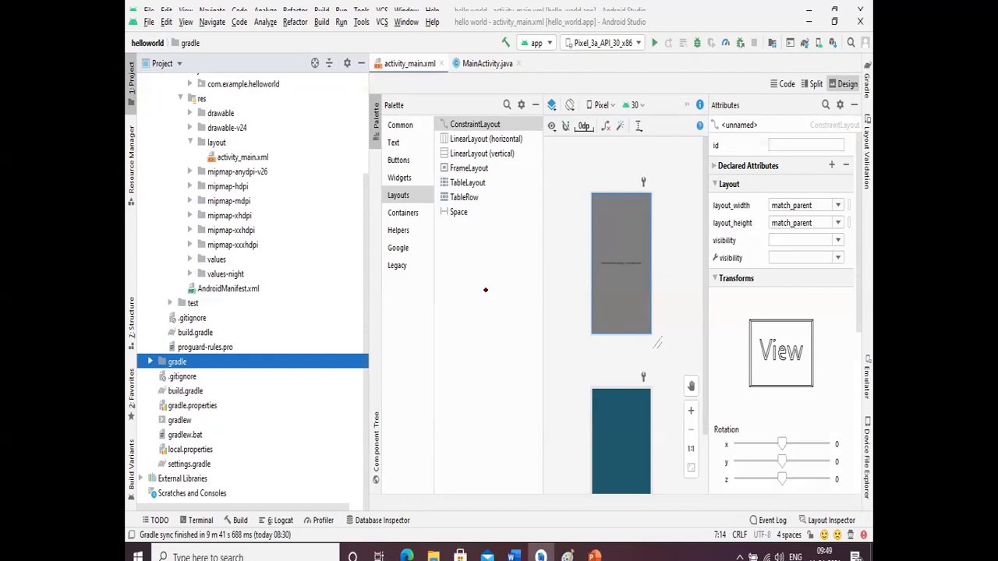
Step: Mark the two layout previews, the Layouts palette category and the gradle folder on the activity_main.xml design slide
drag(608, 344, 635, 345)
drag(584, 512, 635, 515)
drag(395, 205, 420, 201)
drag(164, 373, 207, 374)
Step: Advance past the New Project slide to the New Java Class slide and mark the java folder in the project tree
key(Right)
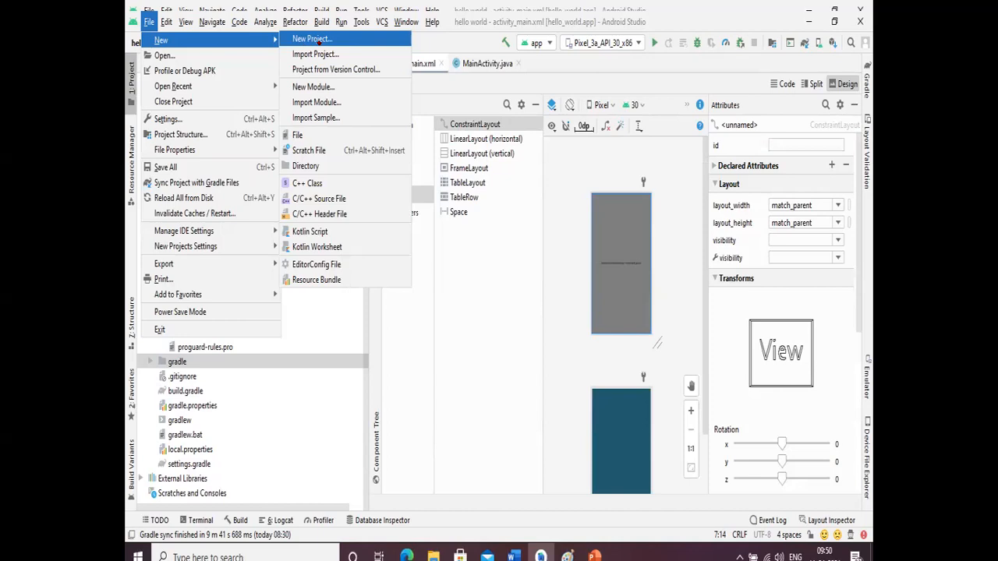
key(Right)
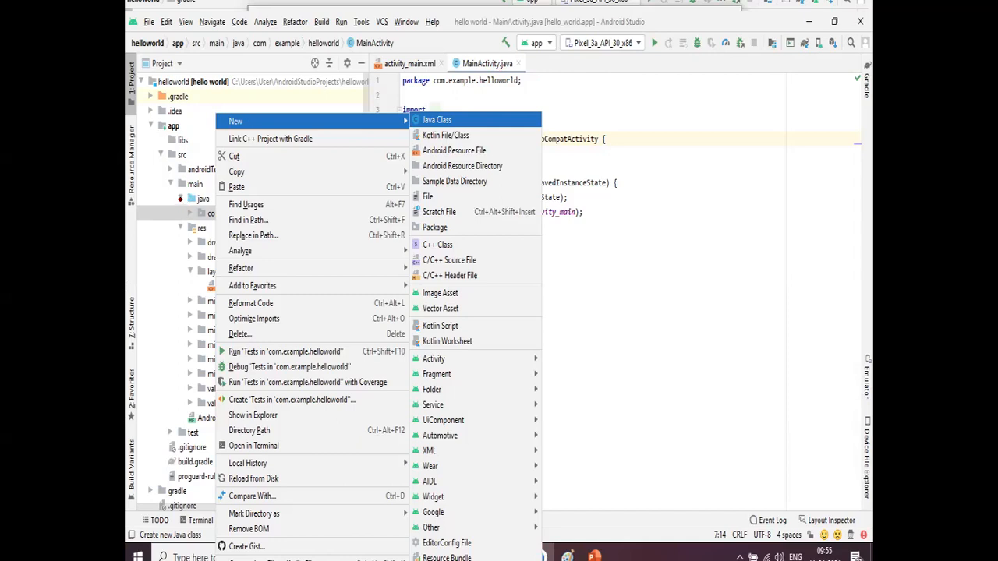
mouse_move(179, 184)
mouse_down()
mouse_move(168, 205)
mouse_move(211, 213)
mouse_move(219, 201)
mouse_move(208, 187)
mouse_up()
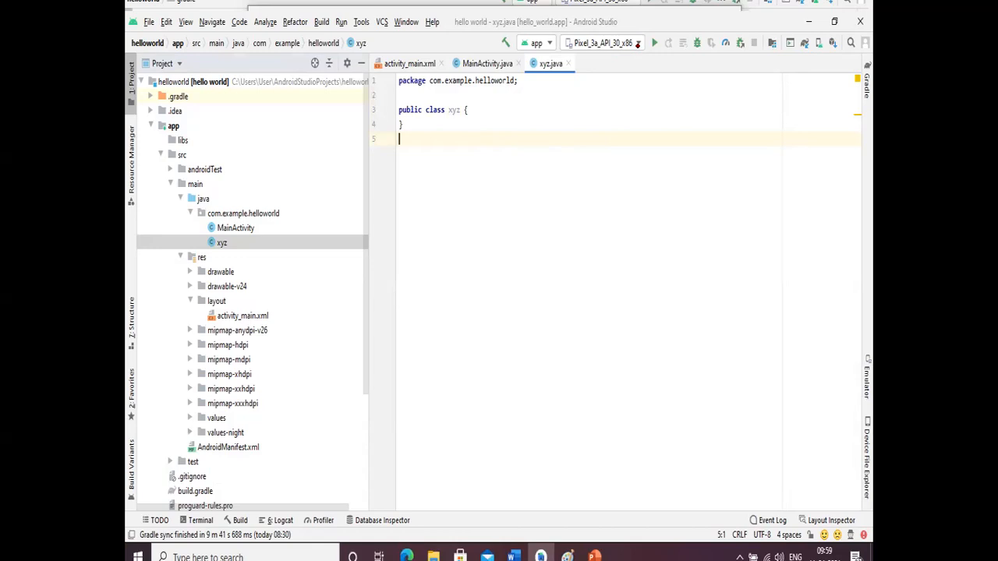
Step: Mark the AVD Manager option in the device list, then the TV and Phone categories and the Pixel 2 details on the Select Hardware slide
click(638, 43)
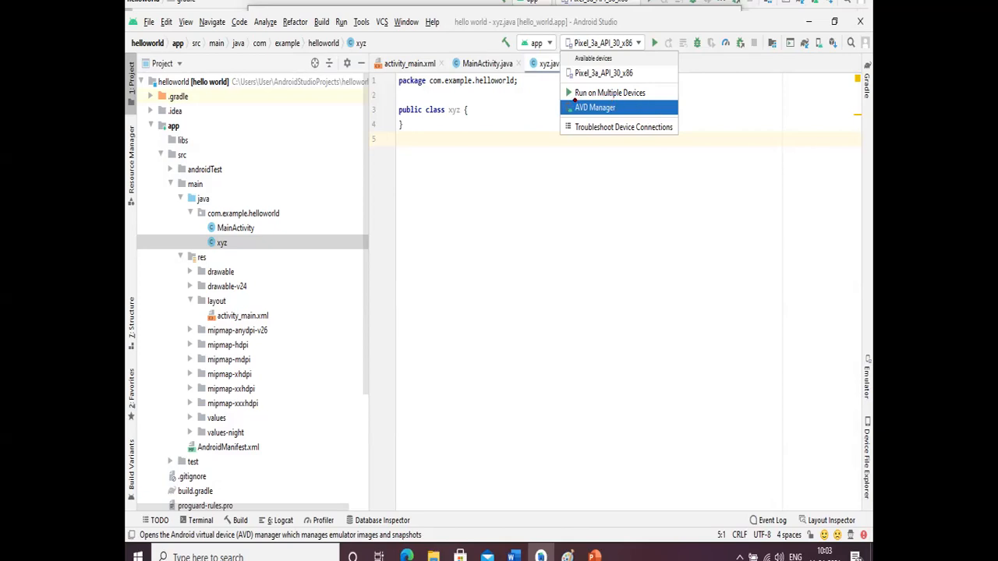
click(602, 108)
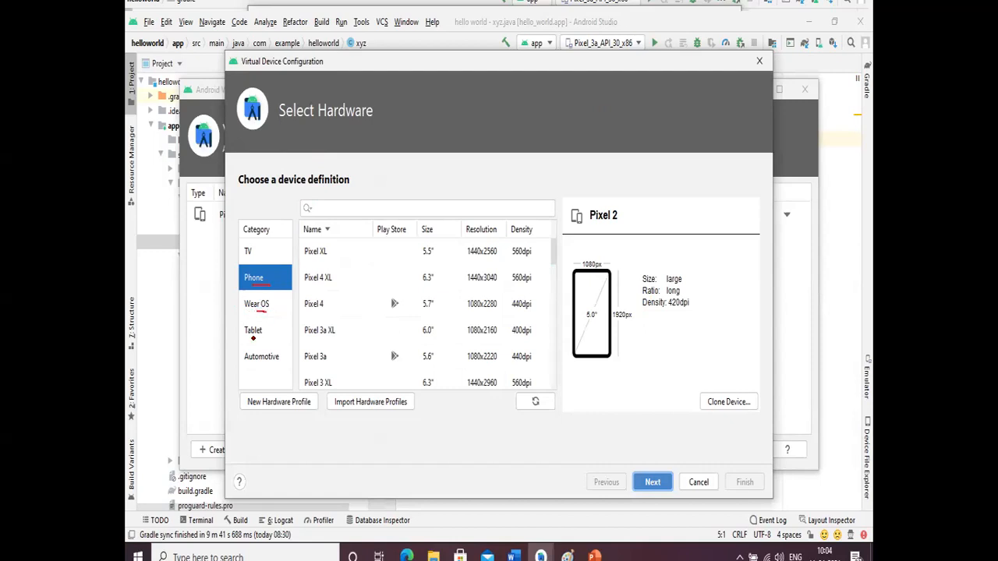
drag(253, 256, 283, 251)
mouse_move(234, 285)
mouse_down()
mouse_move(266, 289)
mouse_move(241, 272)
mouse_up()
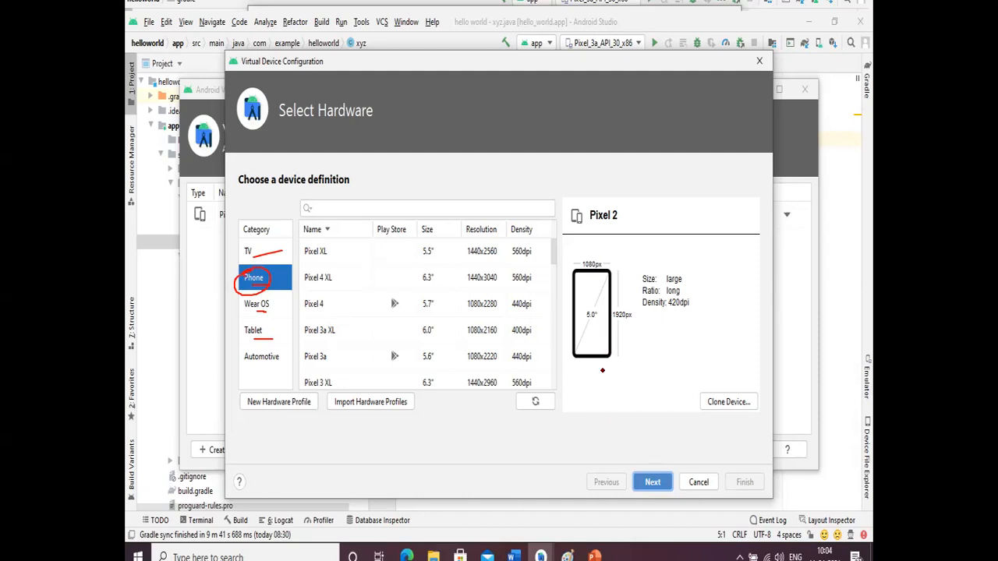
drag(602, 371, 655, 360)
mouse_move(668, 282)
mouse_down()
mouse_move(687, 279)
mouse_move(701, 298)
mouse_move(693, 313)
mouse_up()
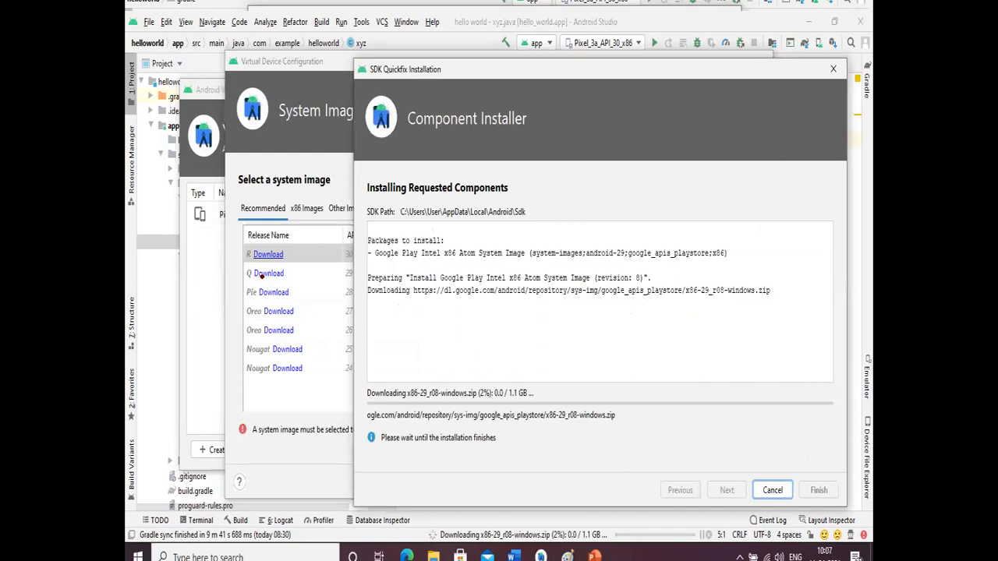
Step: Mark the Q system image download and its installer progress, then underline the AVD name on the Verify Configuration slide
mouse_move(260, 274)
mouse_down()
mouse_move(297, 272)
mouse_move(247, 279)
mouse_move(294, 270)
mouse_up()
mouse_move(509, 399)
mouse_down()
mouse_move(535, 398)
mouse_move(509, 382)
mouse_move(501, 399)
mouse_move(515, 403)
mouse_up()
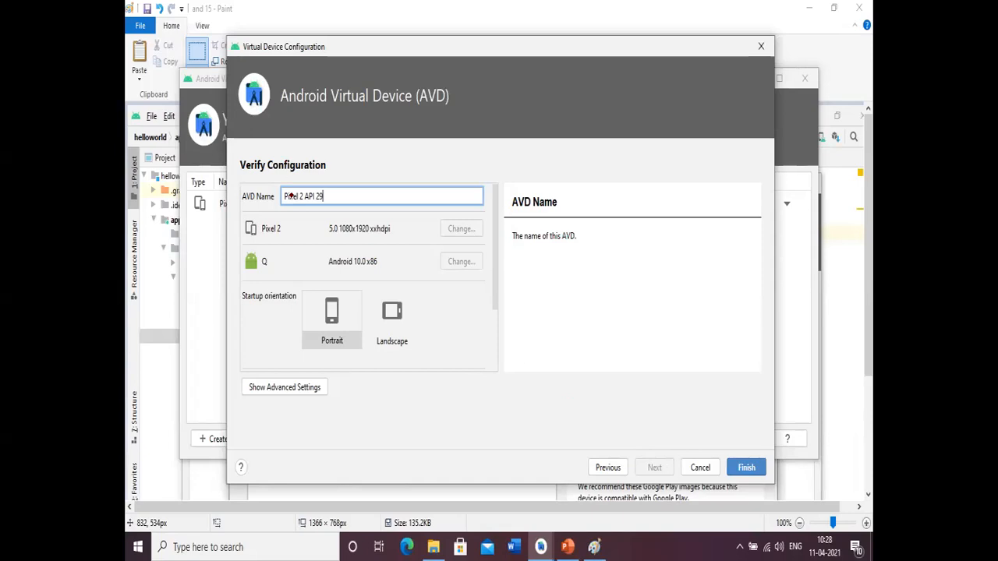
mouse_move(329, 208)
mouse_down()
mouse_move(343, 199)
mouse_move(294, 177)
mouse_move(278, 195)
mouse_move(309, 209)
mouse_up()
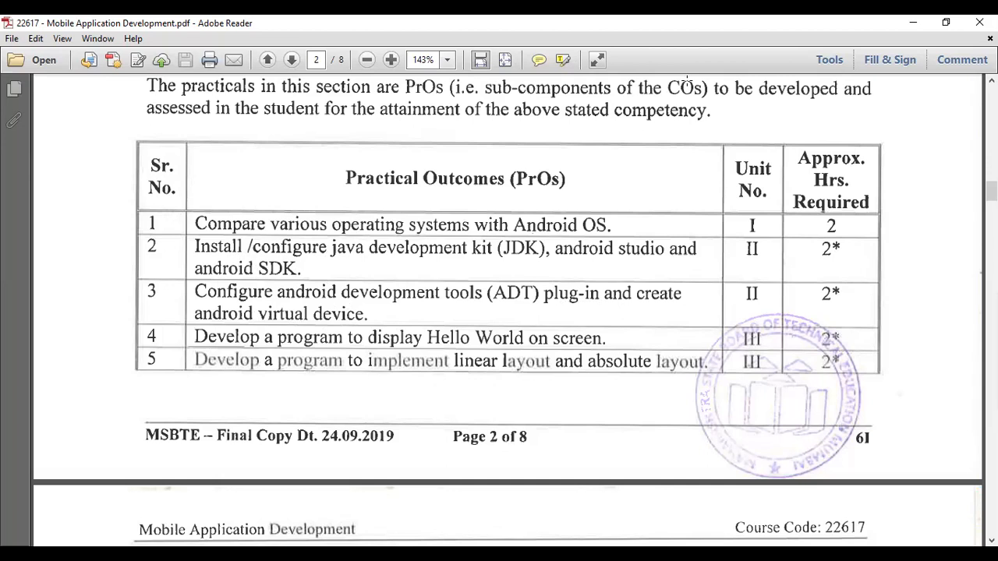
click(817, 27)
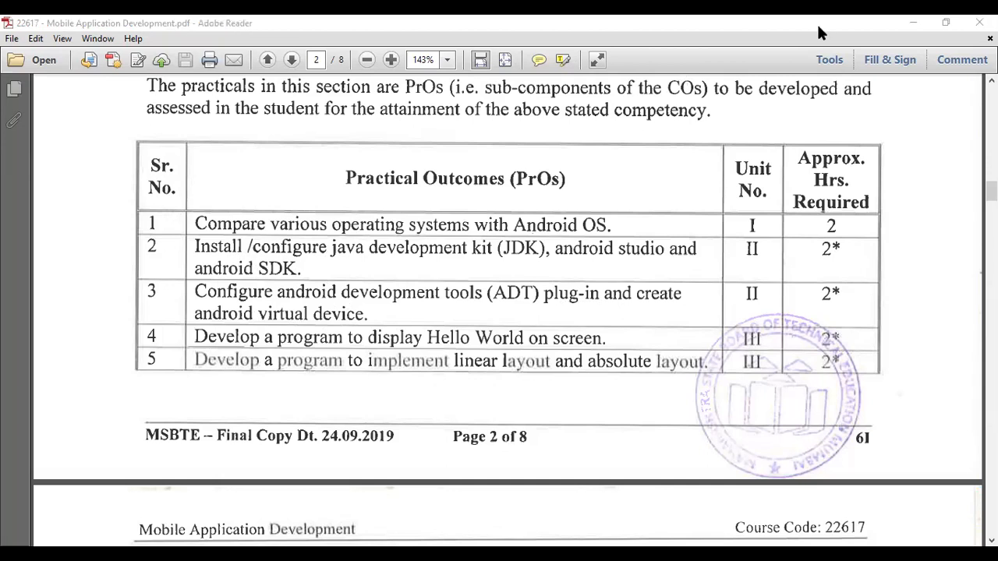